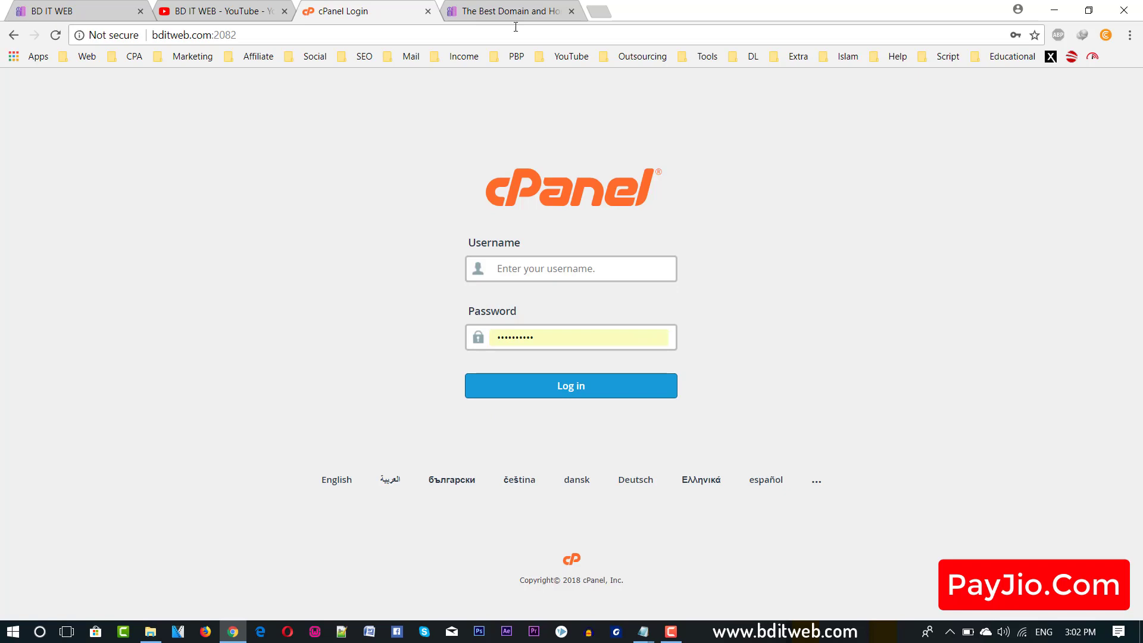
Switch to the hosting providers page and highlight its address in the URL.txt notes.
left_click(516, 20)
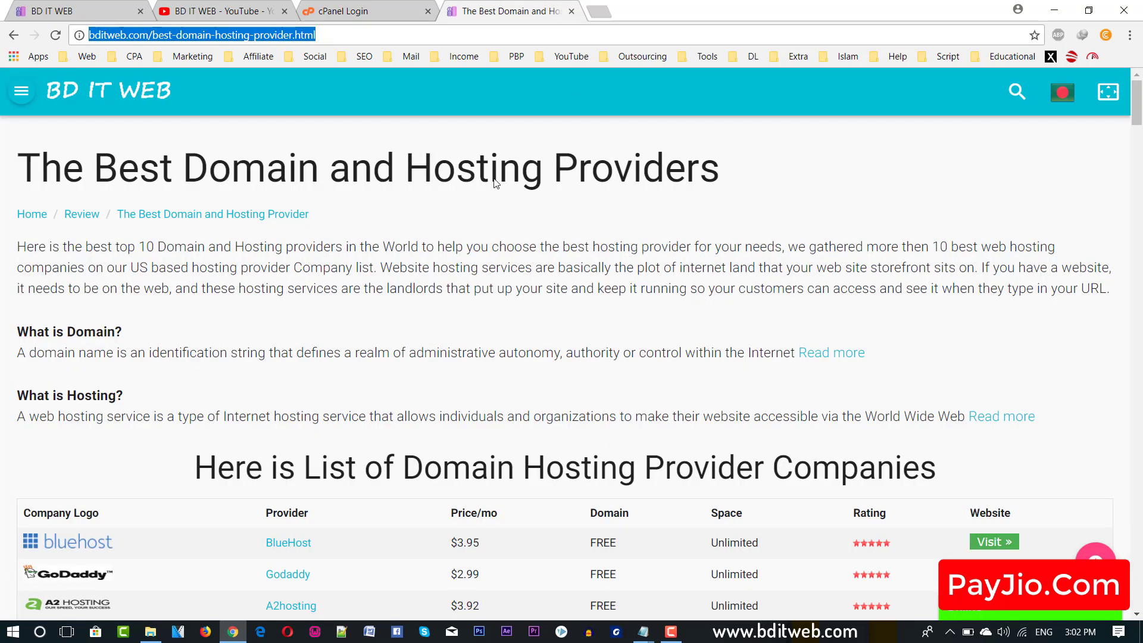
left_click(466, 173)
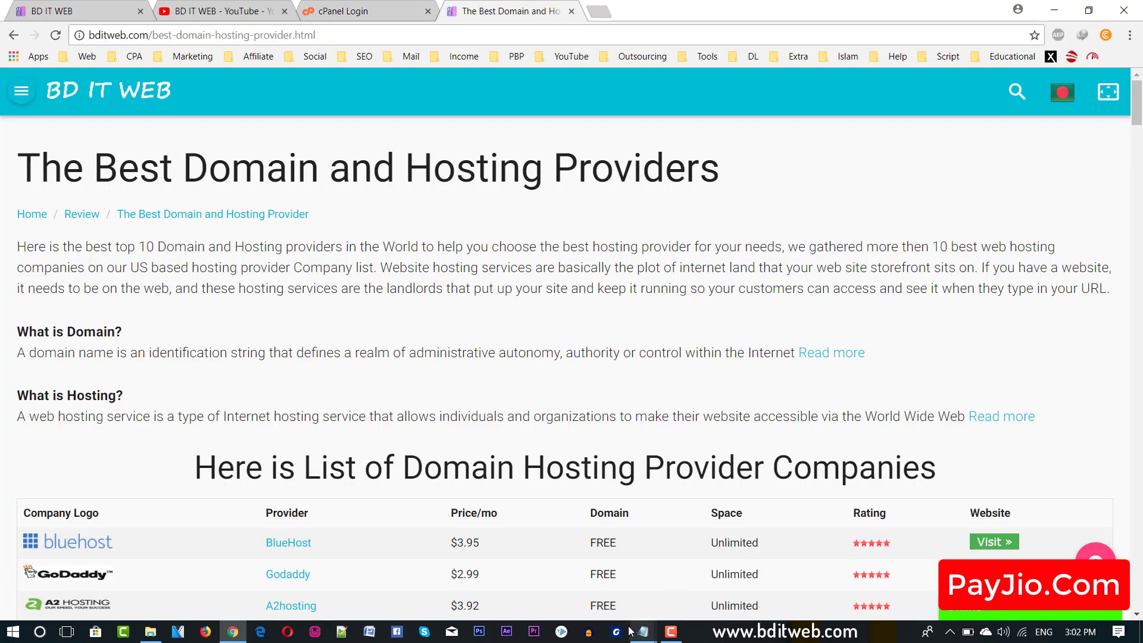
mouse_move(643, 637)
left_click(698, 575)
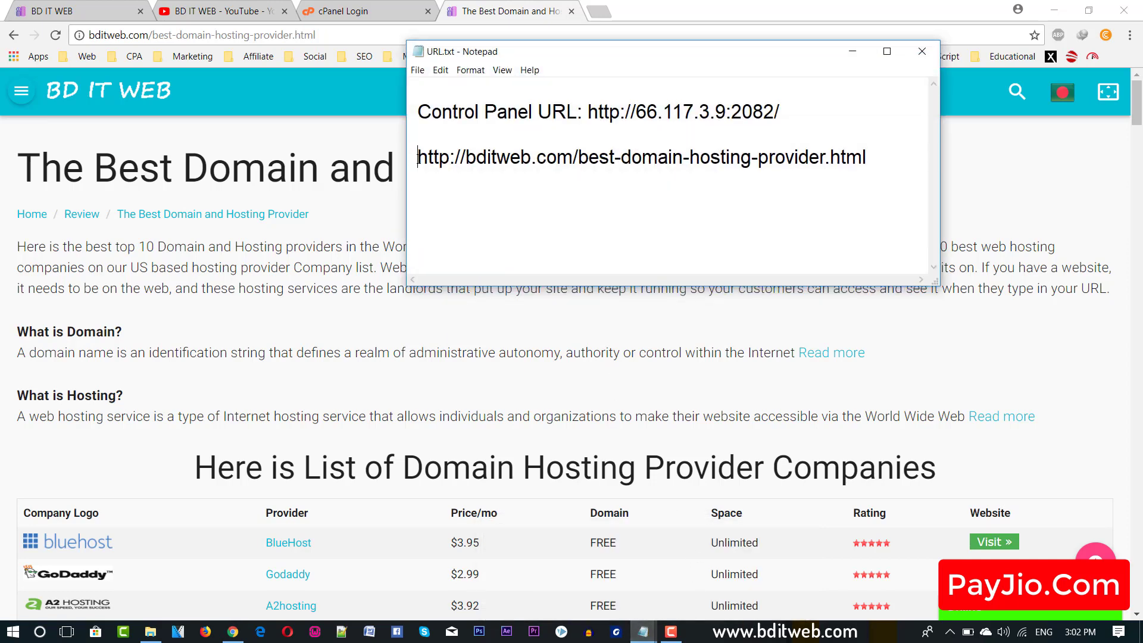
left_click_drag(417, 158, 870, 158)
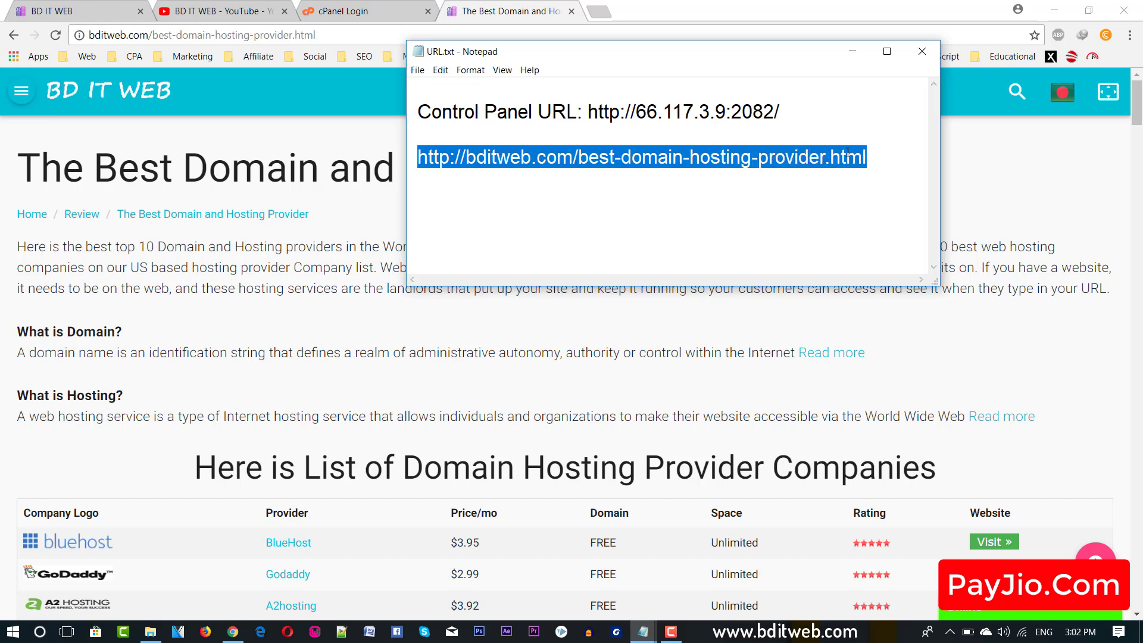
left_click(858, 57)
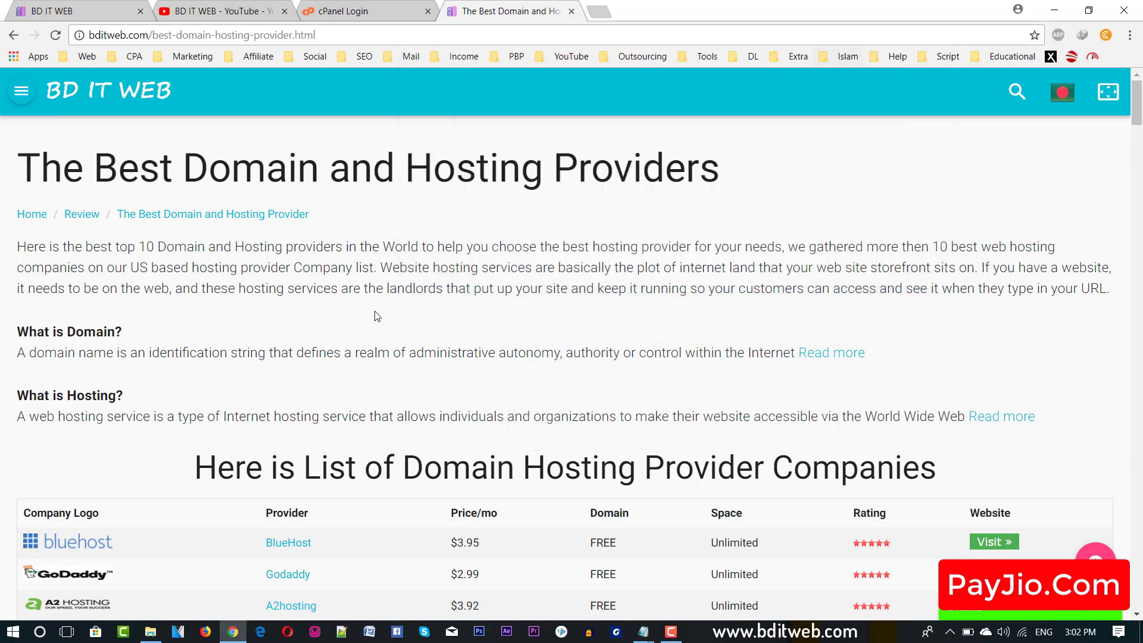
Scroll through the hosting providers list, then go back to the cPanel login tab.
scroll(359, 357, "down", 2)
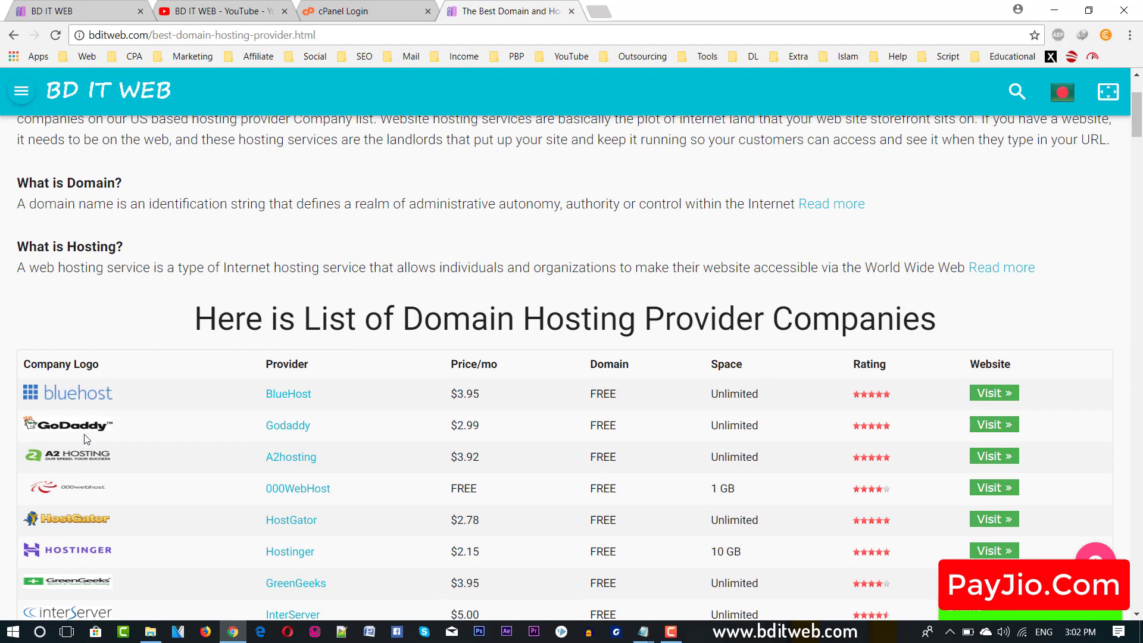
scroll(109, 403, "down", 2)
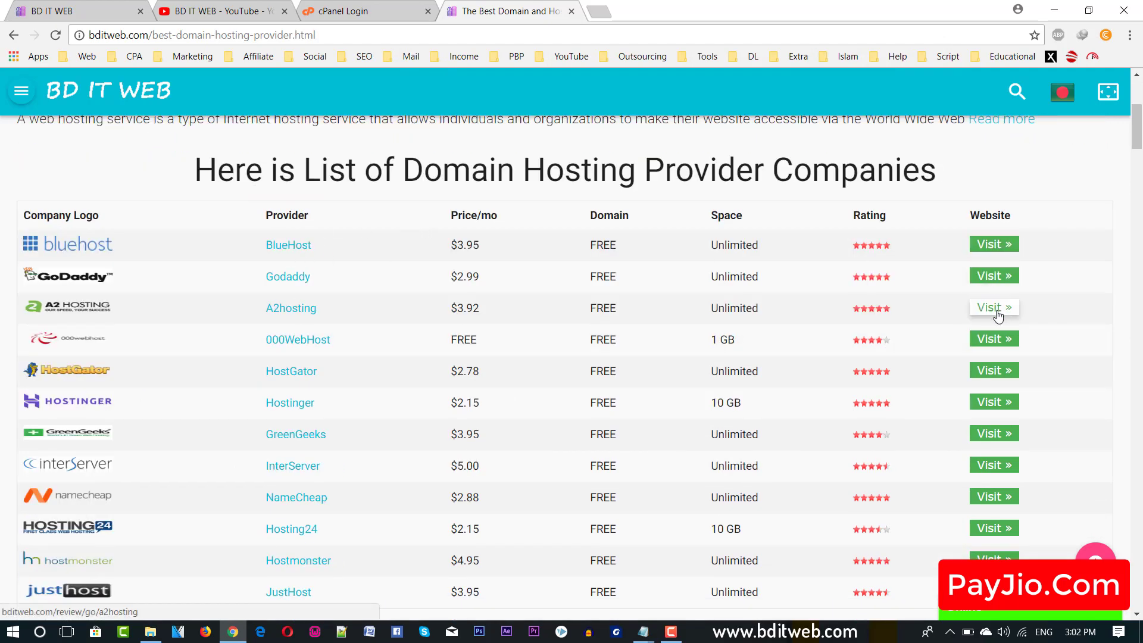
scroll(893, 357, "down", 4)
scroll(510, 413, "down", 20)
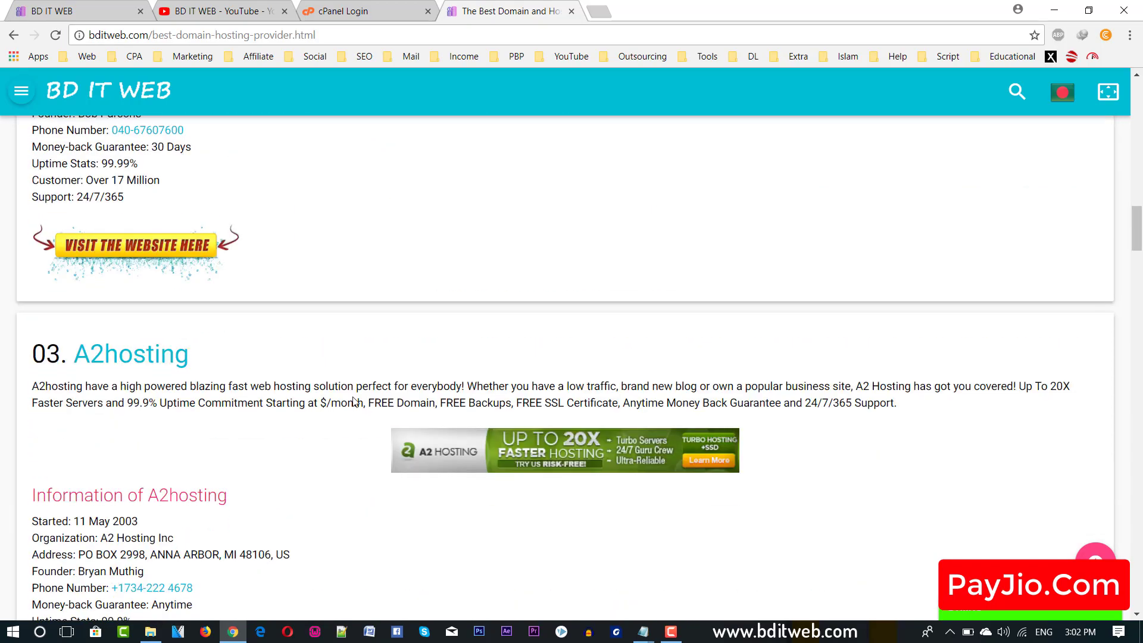
scroll(428, 412, "down", 14)
scroll(416, 242, "up", 20)
left_click(385, 19)
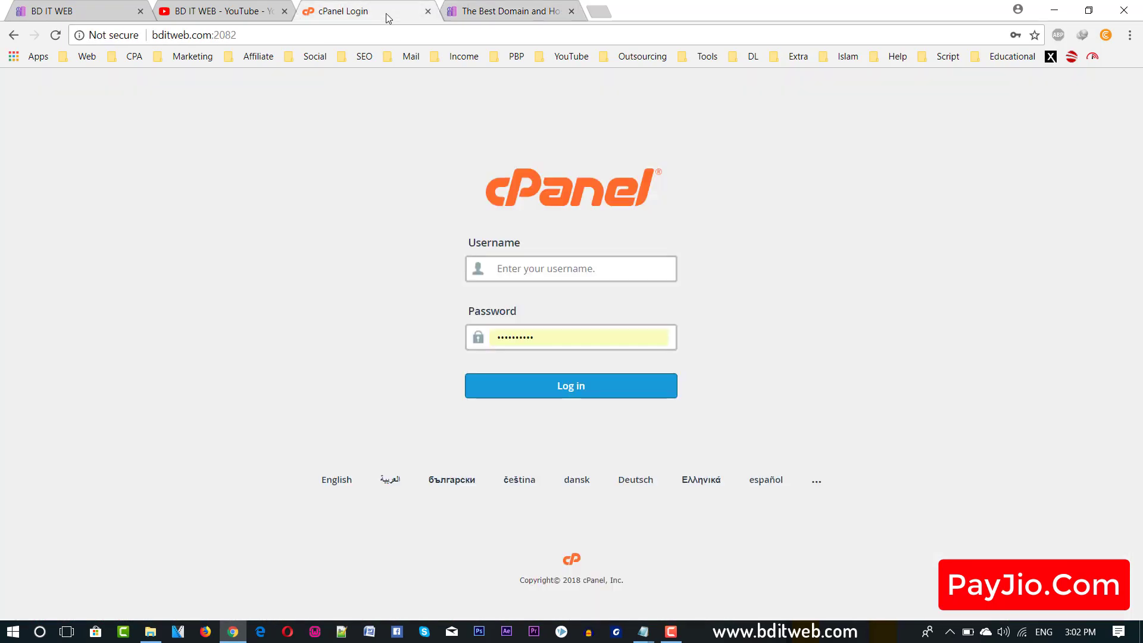
Inspect the login address and its port 2082, then bring up the URL.txt notes.
double_click(252, 30)
triple_click(252, 33)
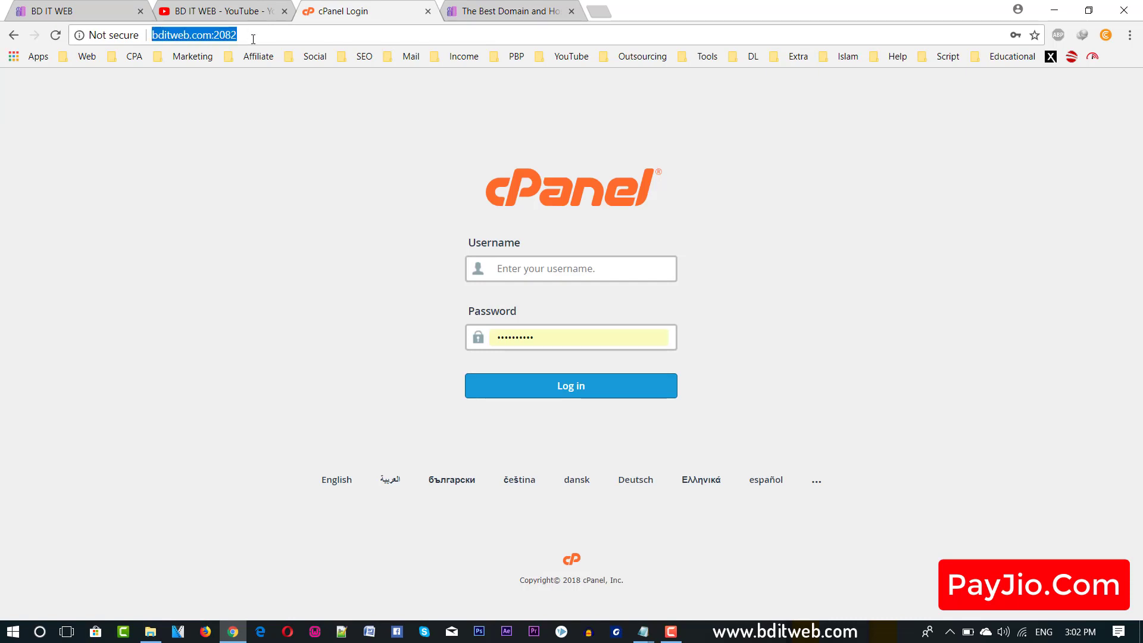
left_click(791, 344)
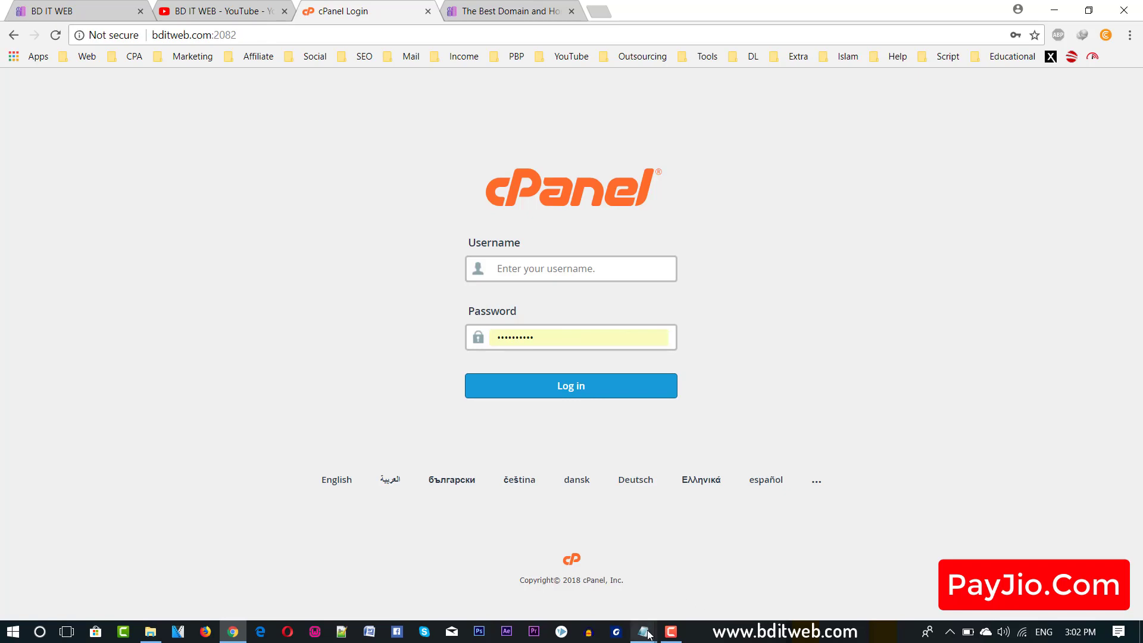
left_click(1054, 10)
mouse_move(640, 632)
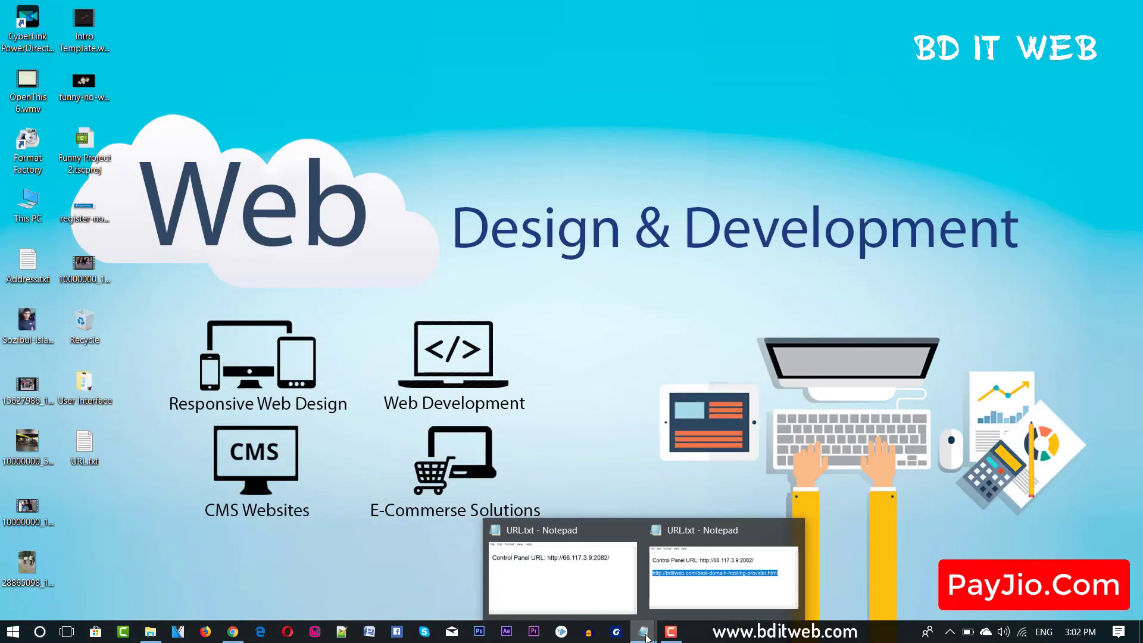
left_click(594, 549)
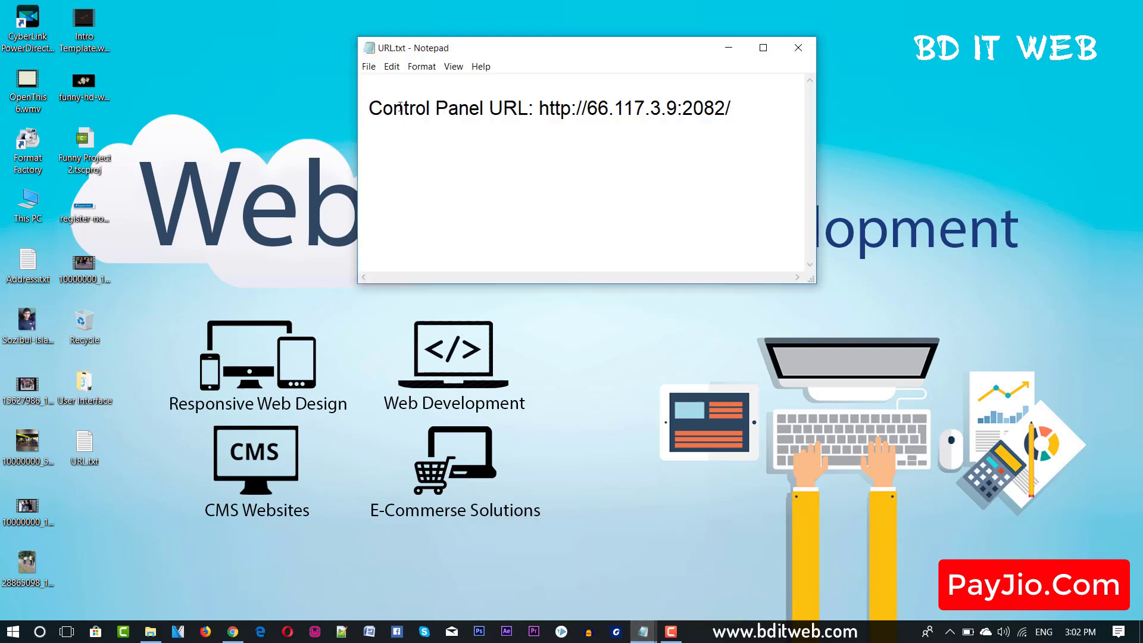
left_click_drag(365, 111, 539, 111)
left_click(753, 112)
right_click(568, 111)
left_click(607, 152)
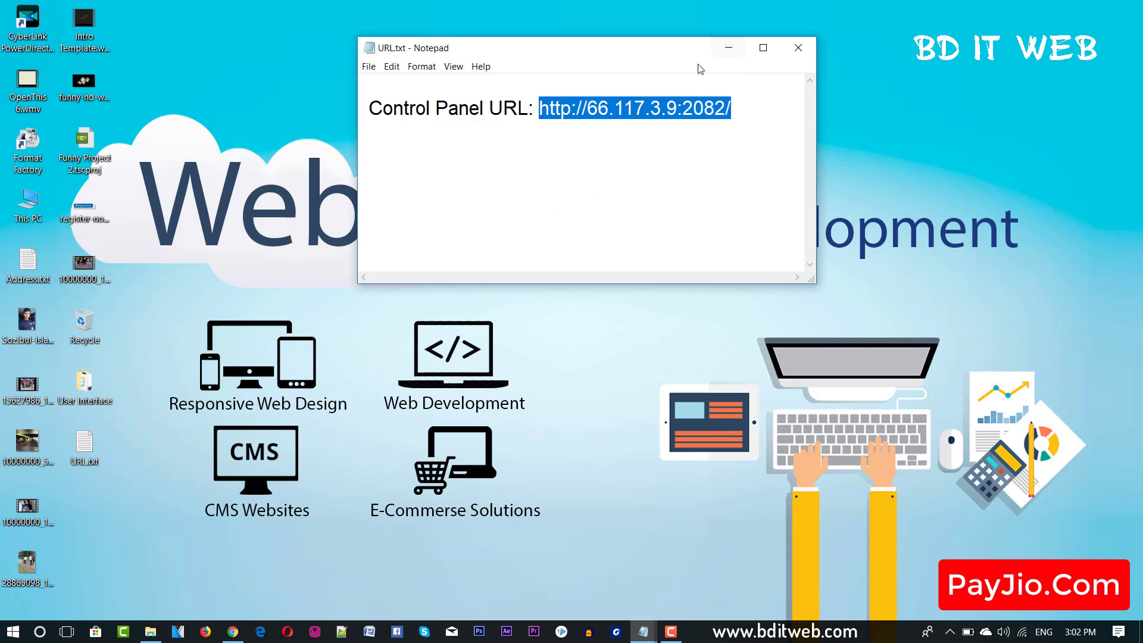
left_click(693, 108)
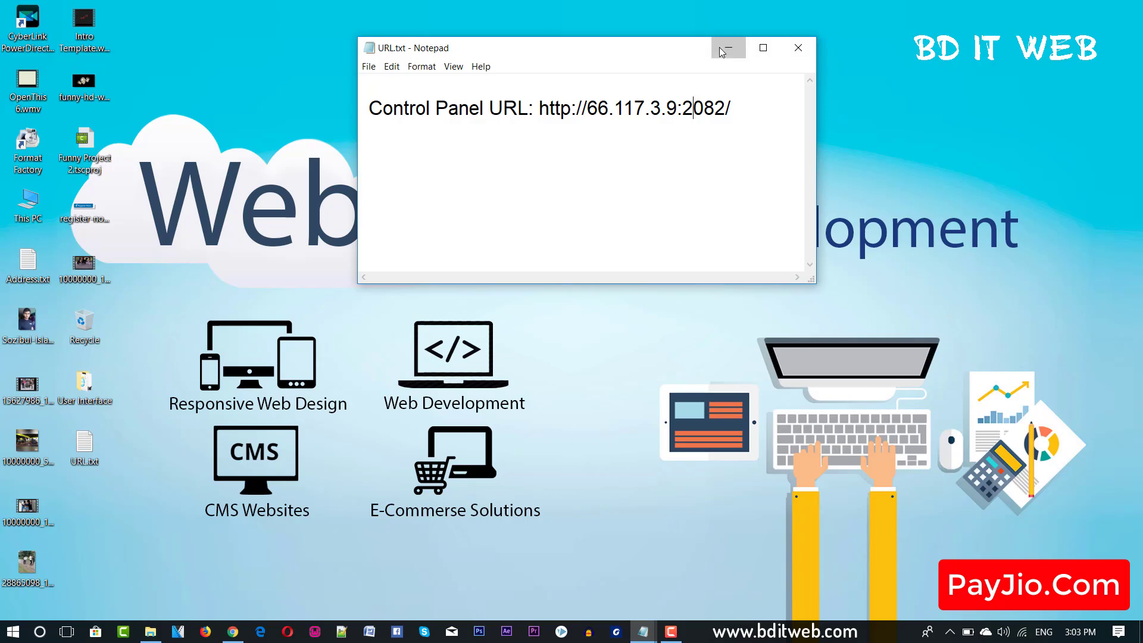
left_click(728, 47)
left_click(232, 630)
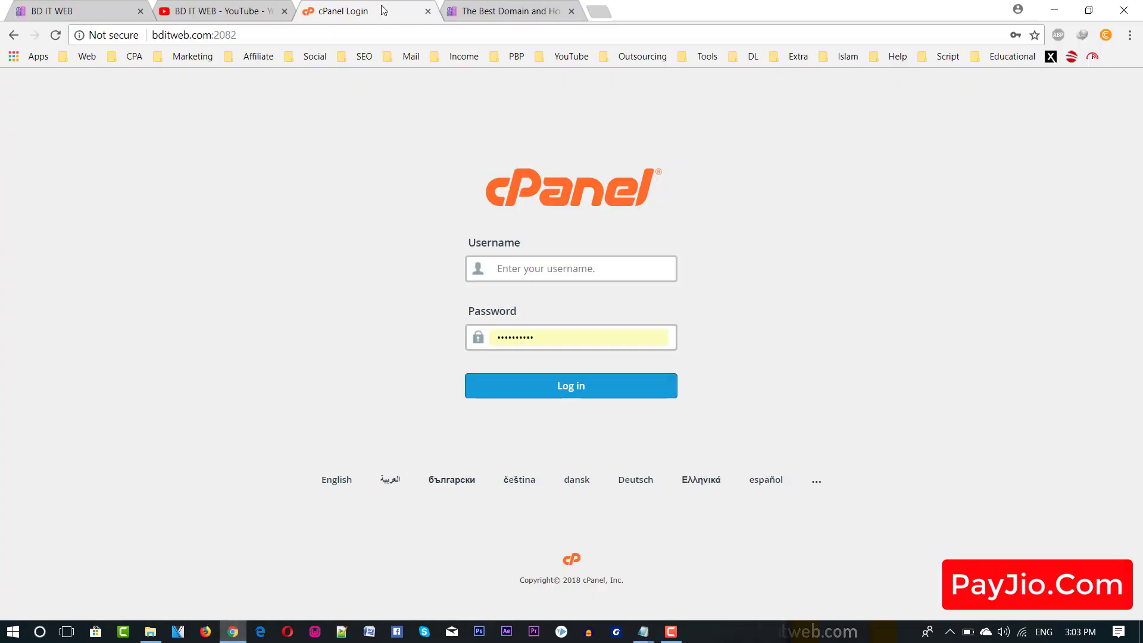
Retype the port as :2082 and reload the login page at bditweb.com:2082.
left_click(280, 35)
left_click(280, 35)
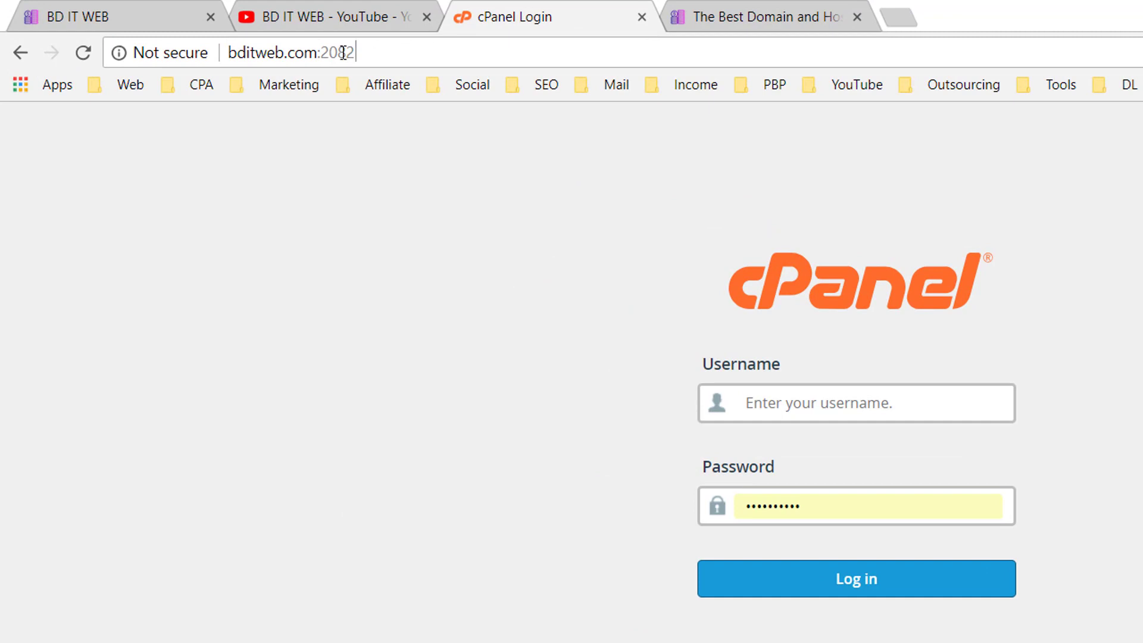
left_click_drag(378, 52, 322, 54)
key("BackSpace")
type(":20")
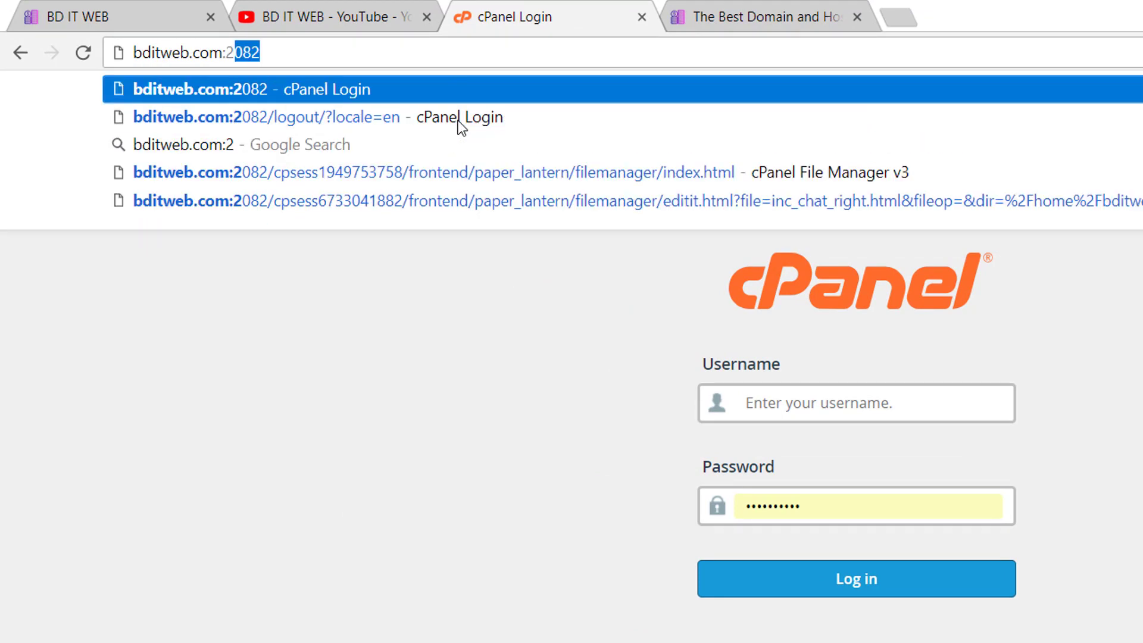
type("82")
key("Return")
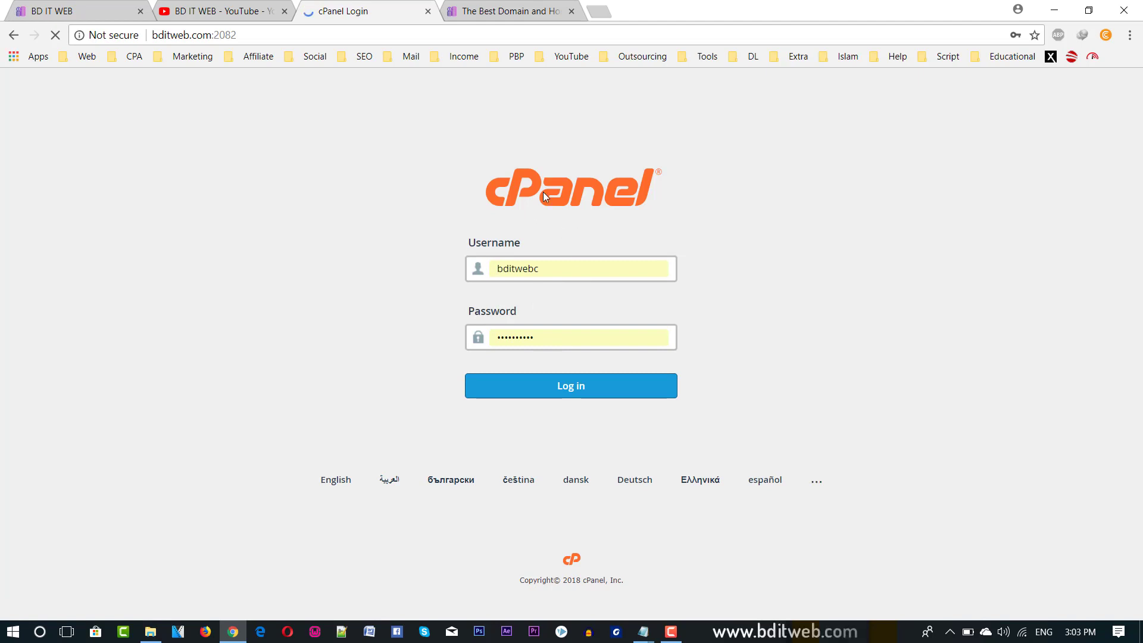
Check the autofilled username and password, then log in to cPanel.
double_click(551, 273)
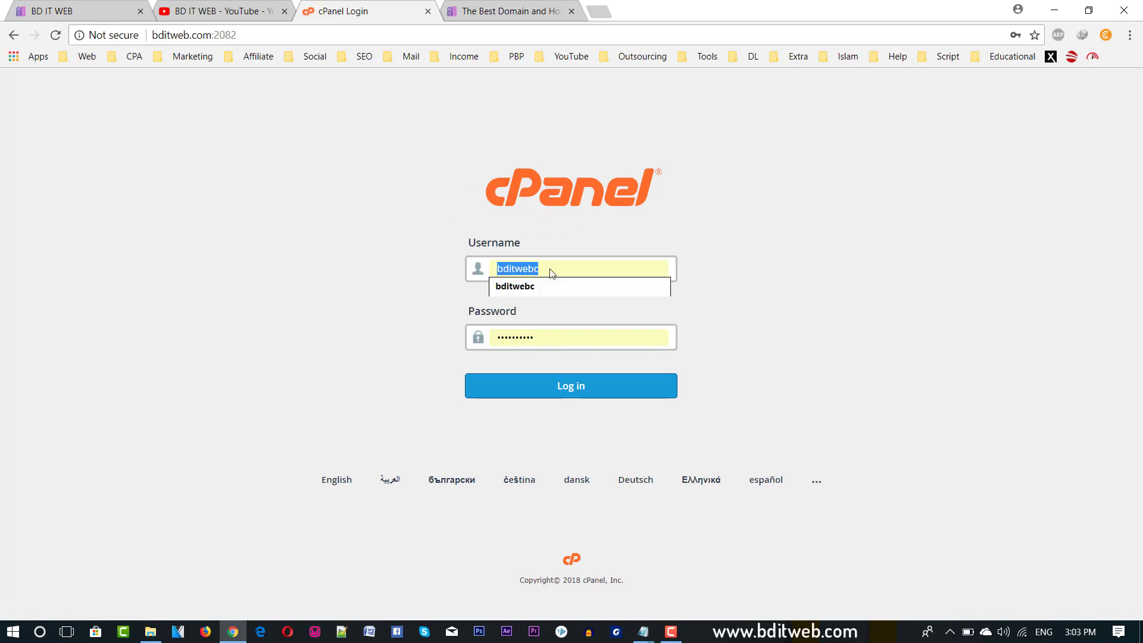
double_click(813, 268)
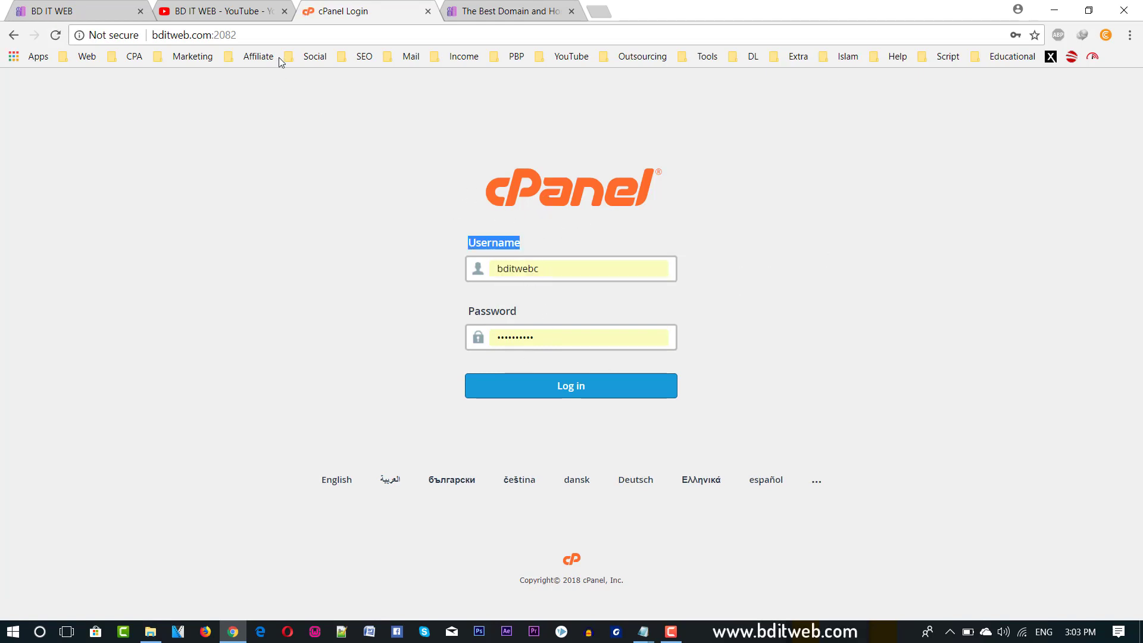
double_click(590, 269)
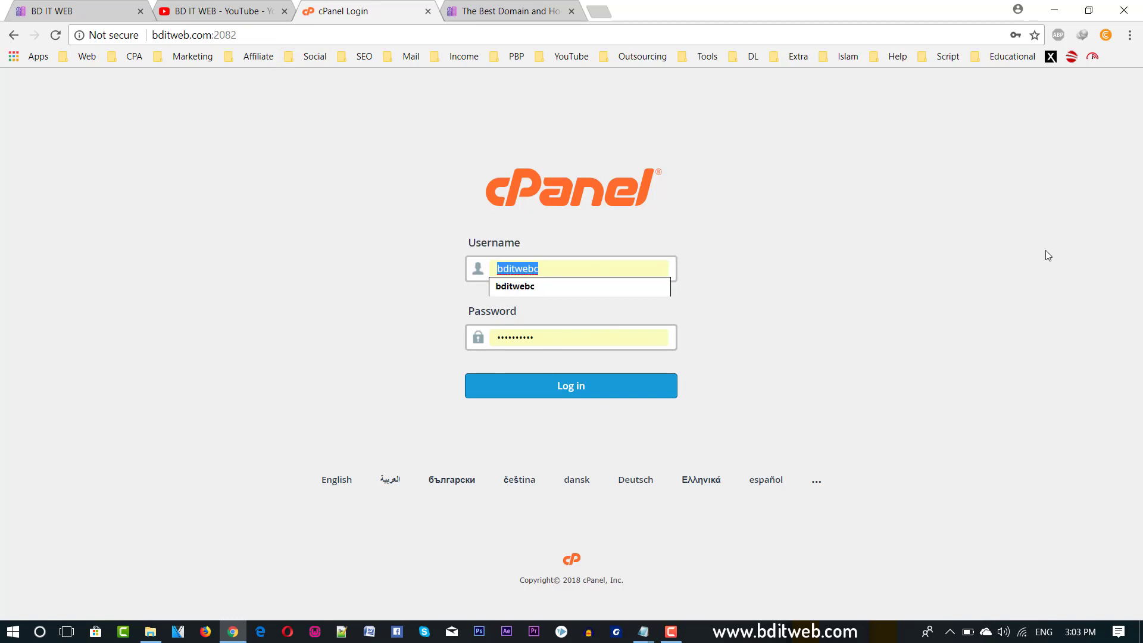
left_click(744, 357)
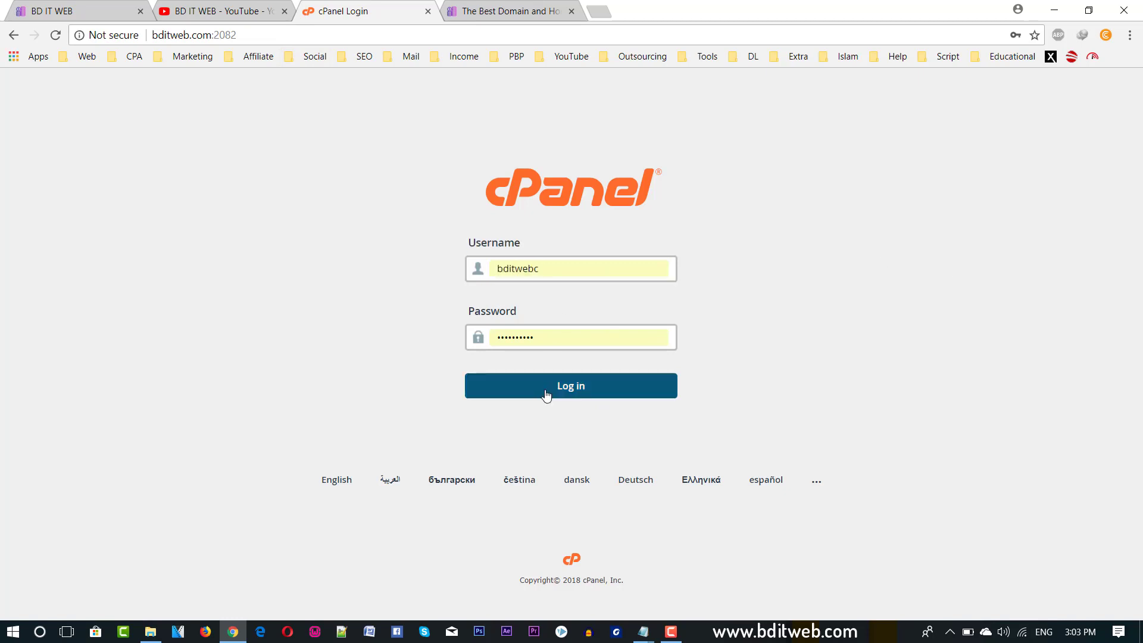
double_click(561, 275)
left_click(783, 266)
left_click(543, 390)
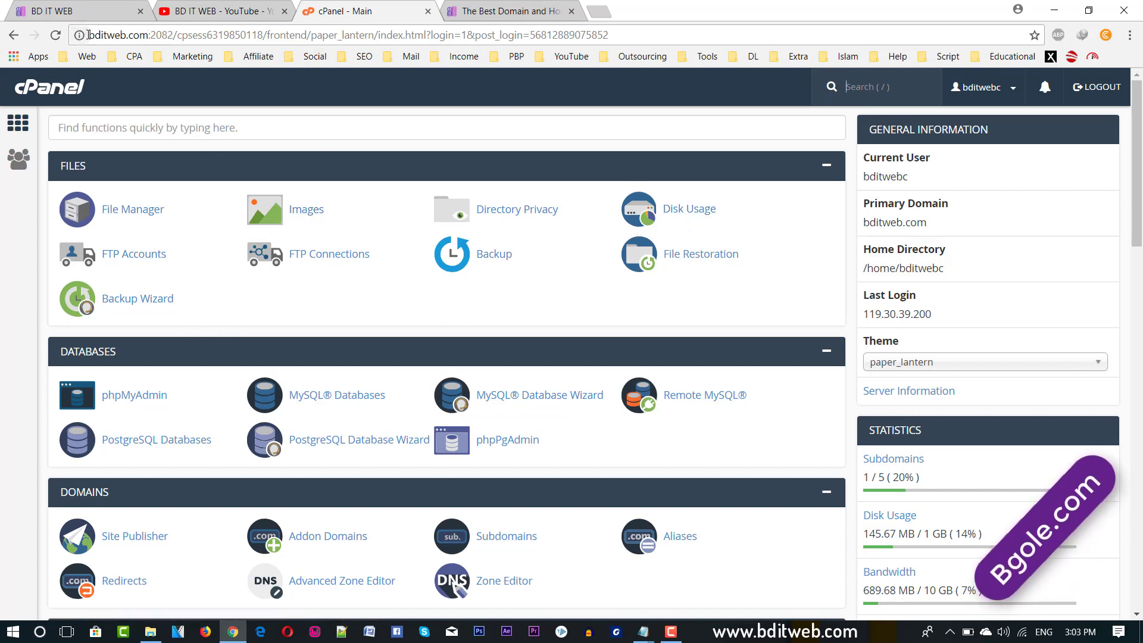
left_click_drag(89, 35, 149, 35)
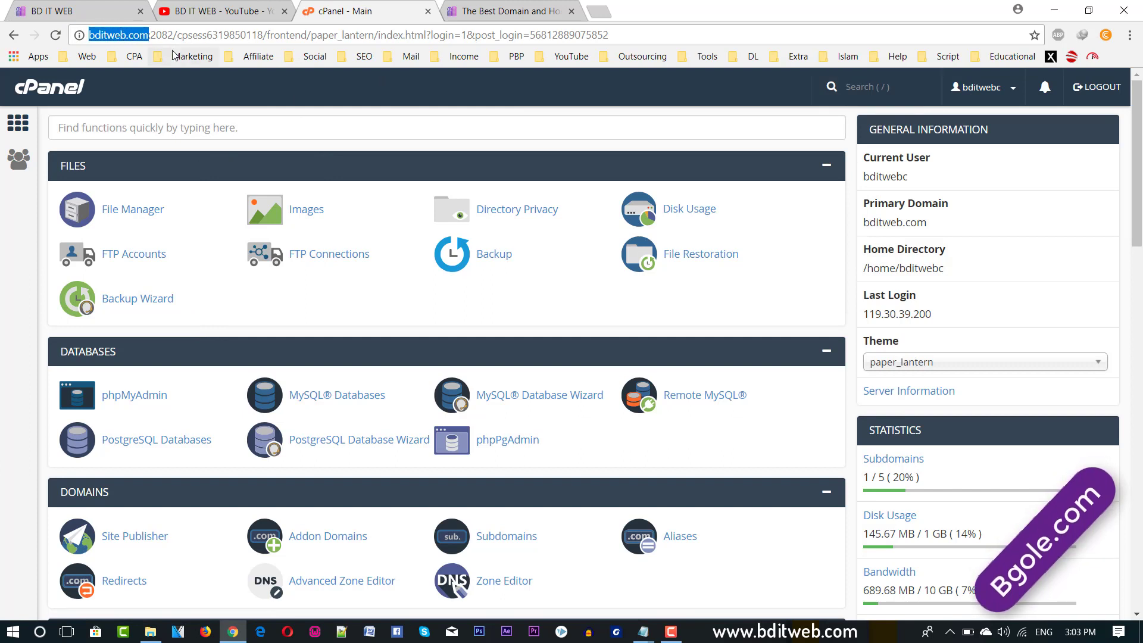
double_click(138, 35)
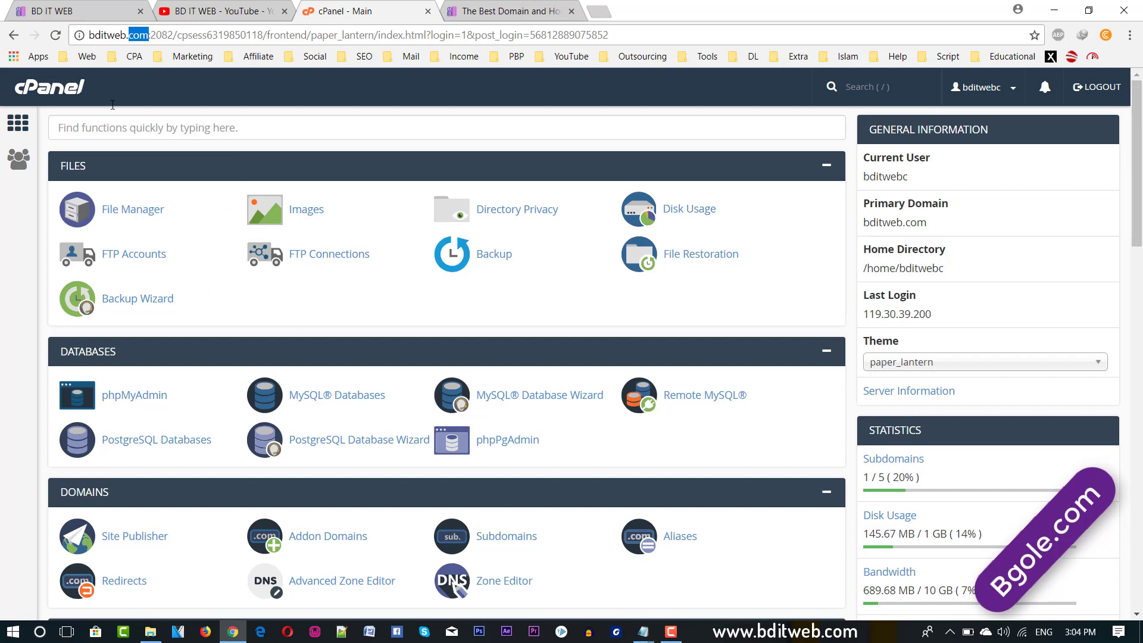
triple_click(123, 35)
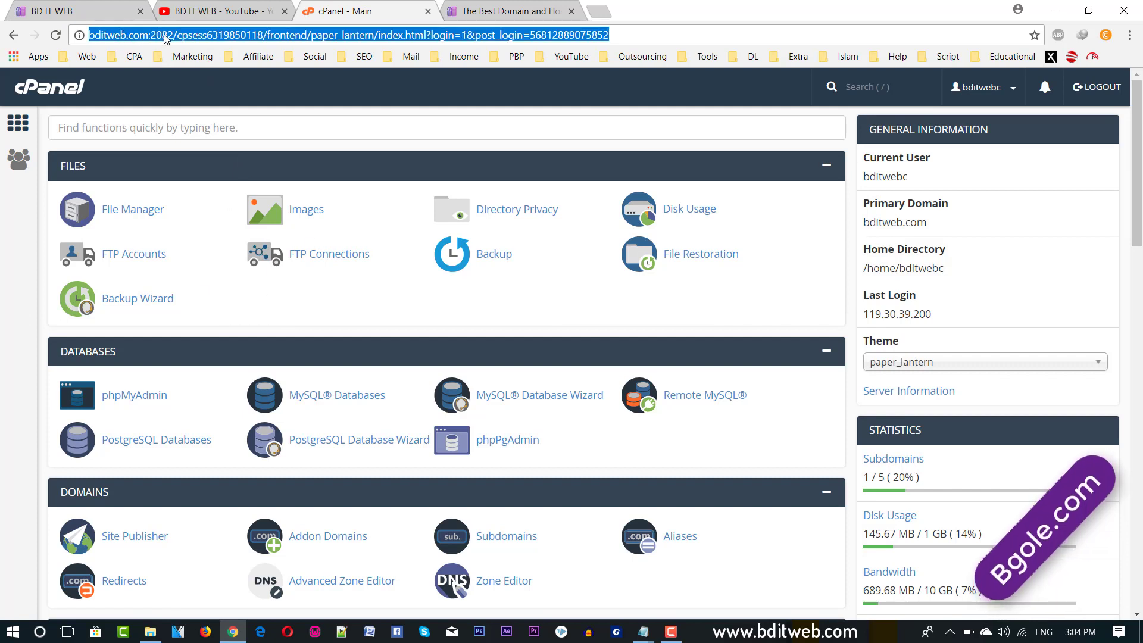
double_click(145, 38)
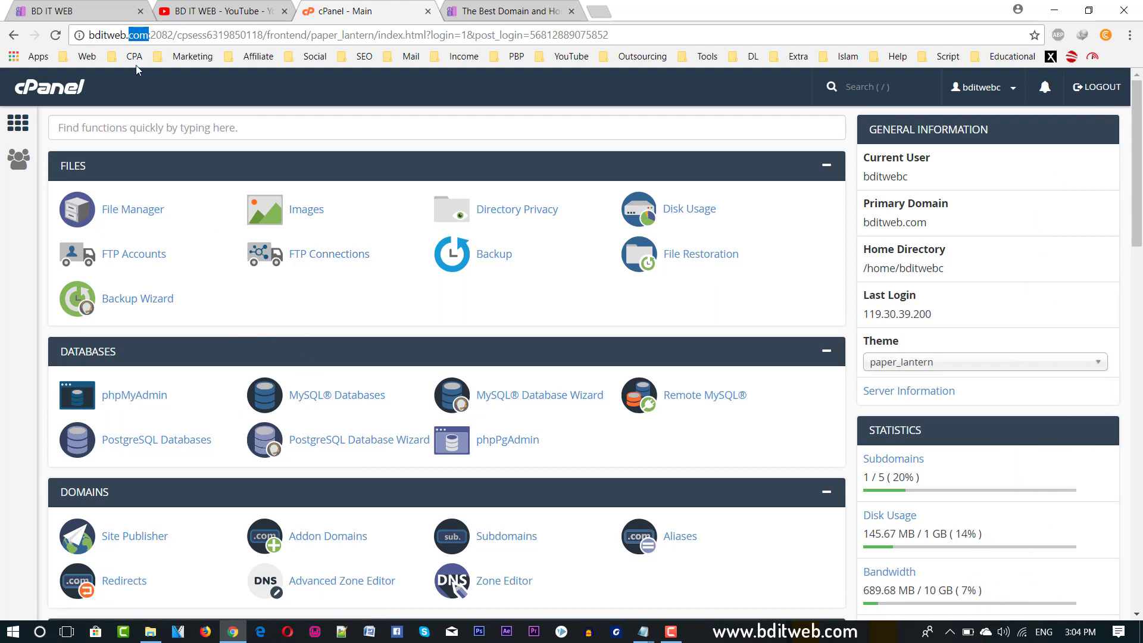
left_click(122, 37)
triple_click(122, 37)
left_click(140, 37)
scroll(204, 173, "down", 20)
scroll(267, 243, "up", 20)
left_click(133, 210)
Open Change Style from the user menu and apply the Retro style card.
left_click(974, 95)
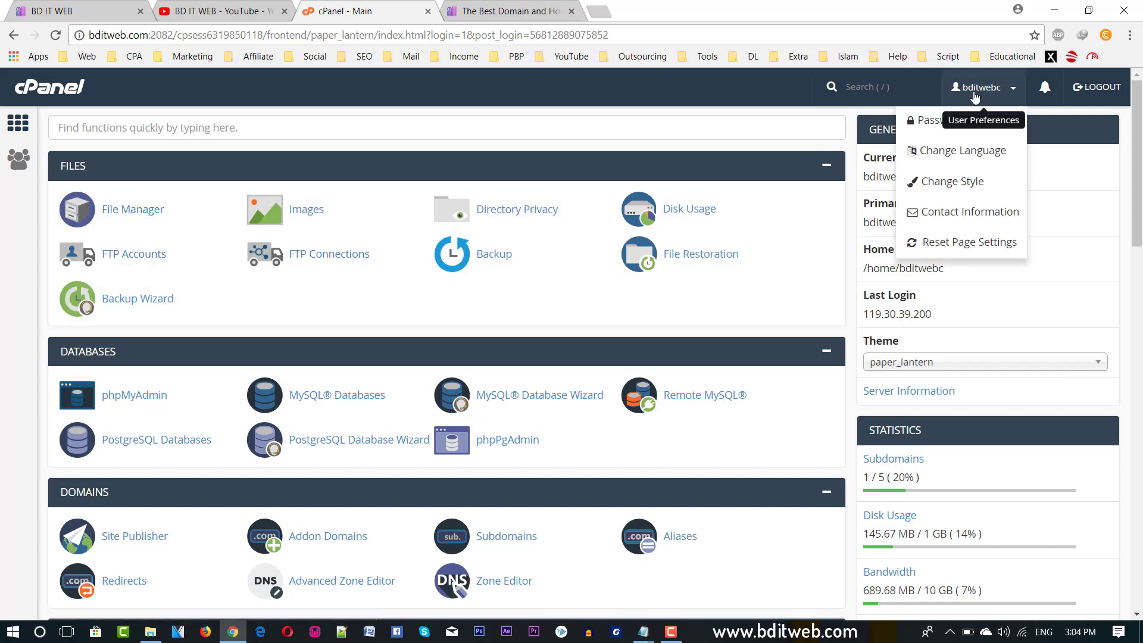
left_click(939, 182)
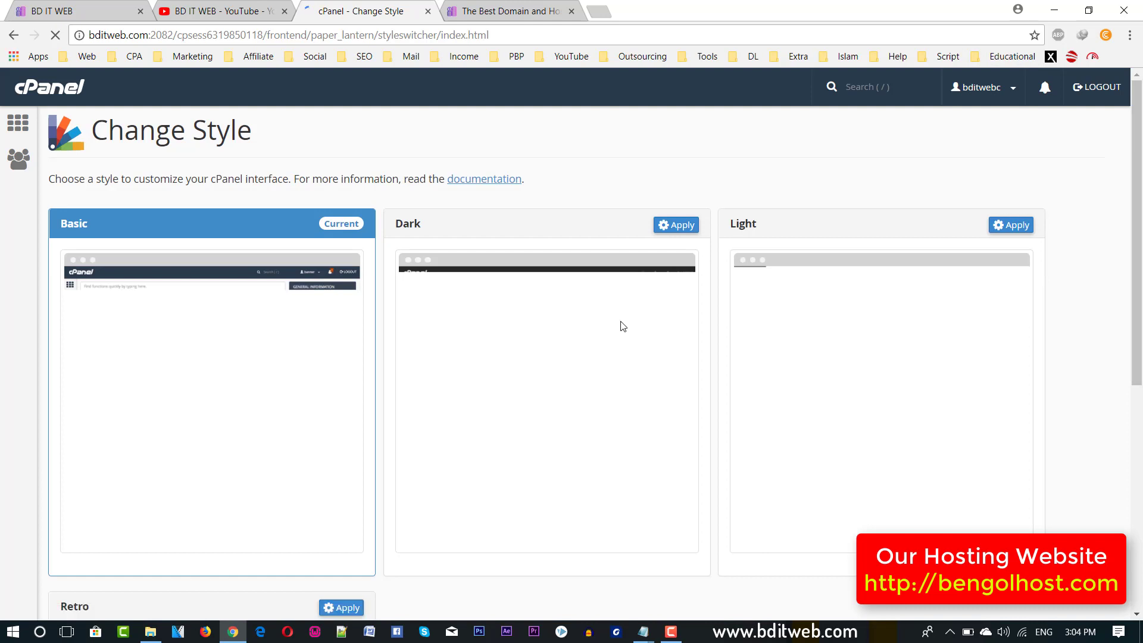
scroll(623, 326, "down", 3)
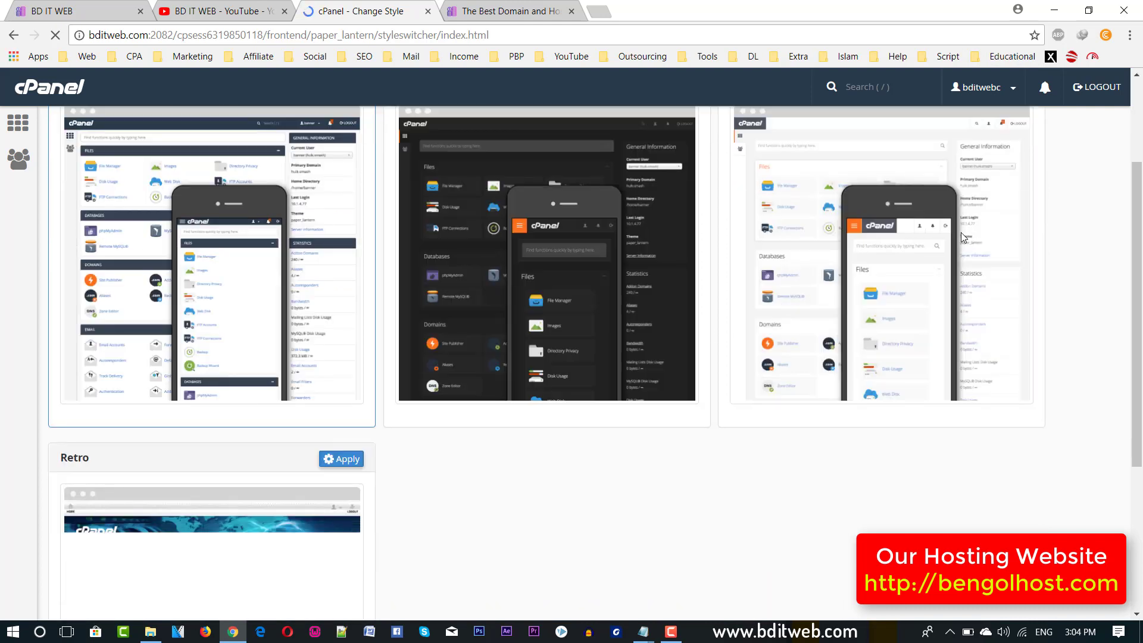
scroll(949, 213, "down", 3)
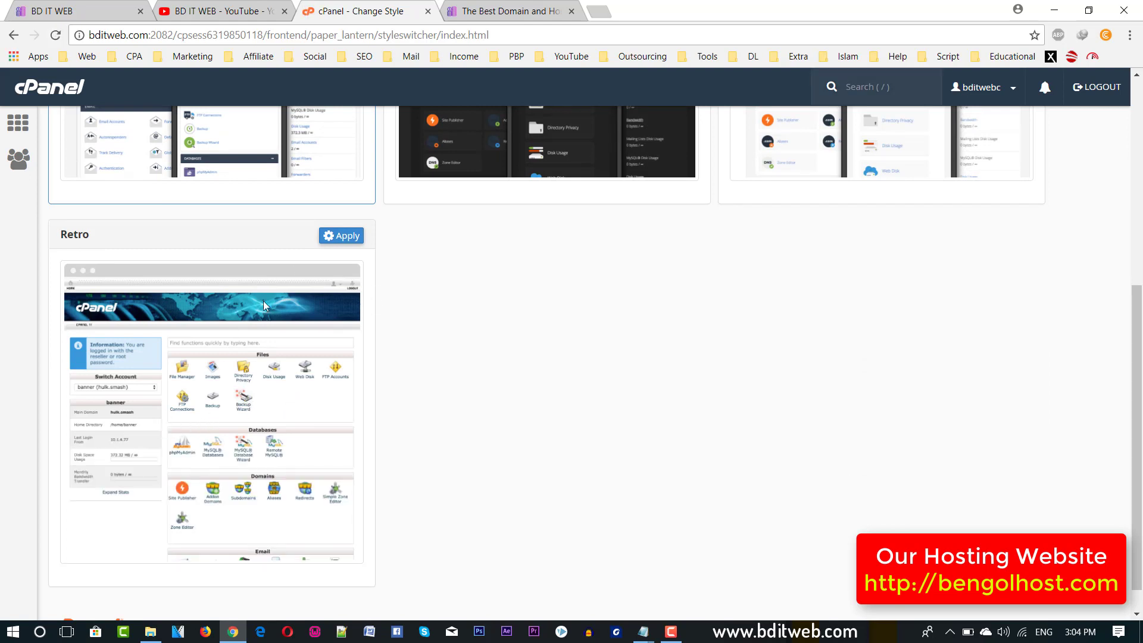
left_click(356, 242)
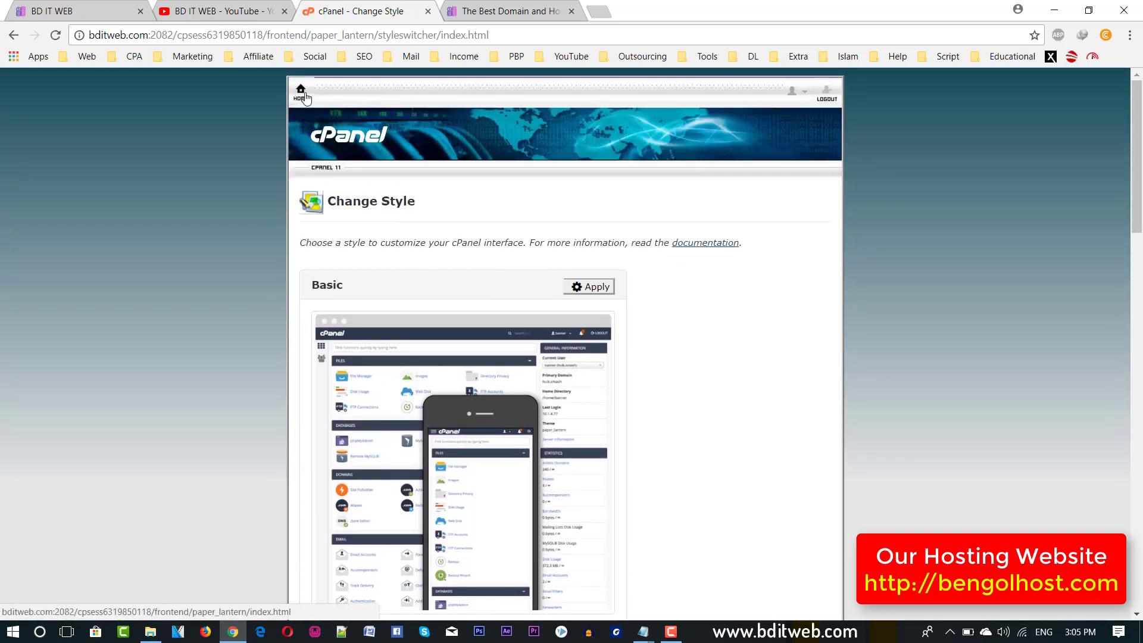
Return Home and scroll through the Retro dashboard's Files, Databases, Domains and Email sections.
left_click(302, 95)
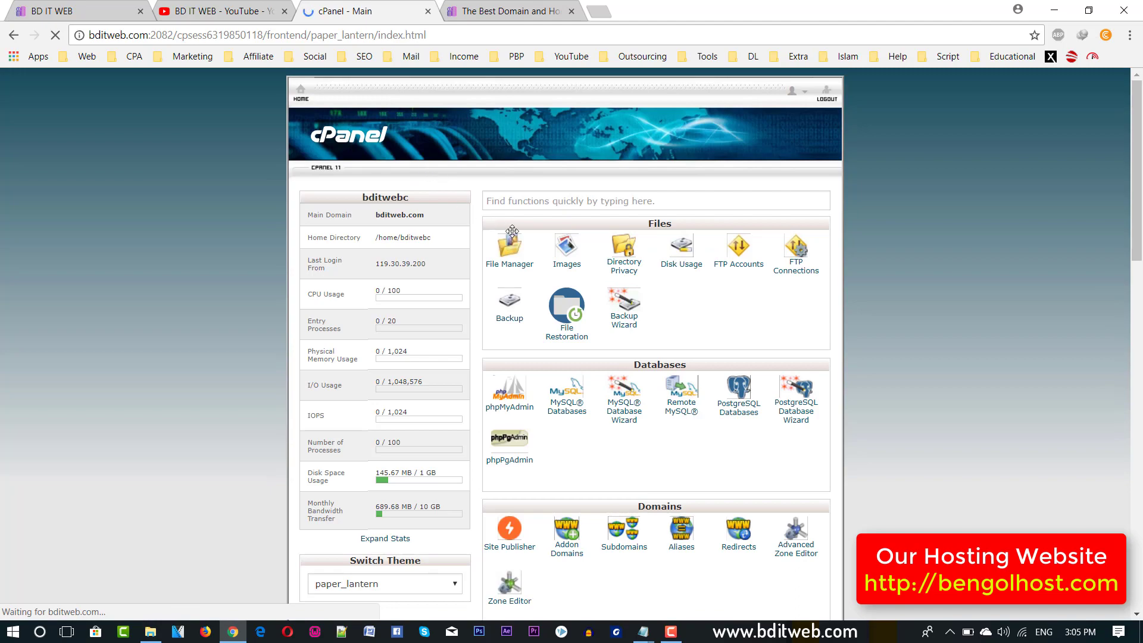
scroll(566, 307, "down", 5)
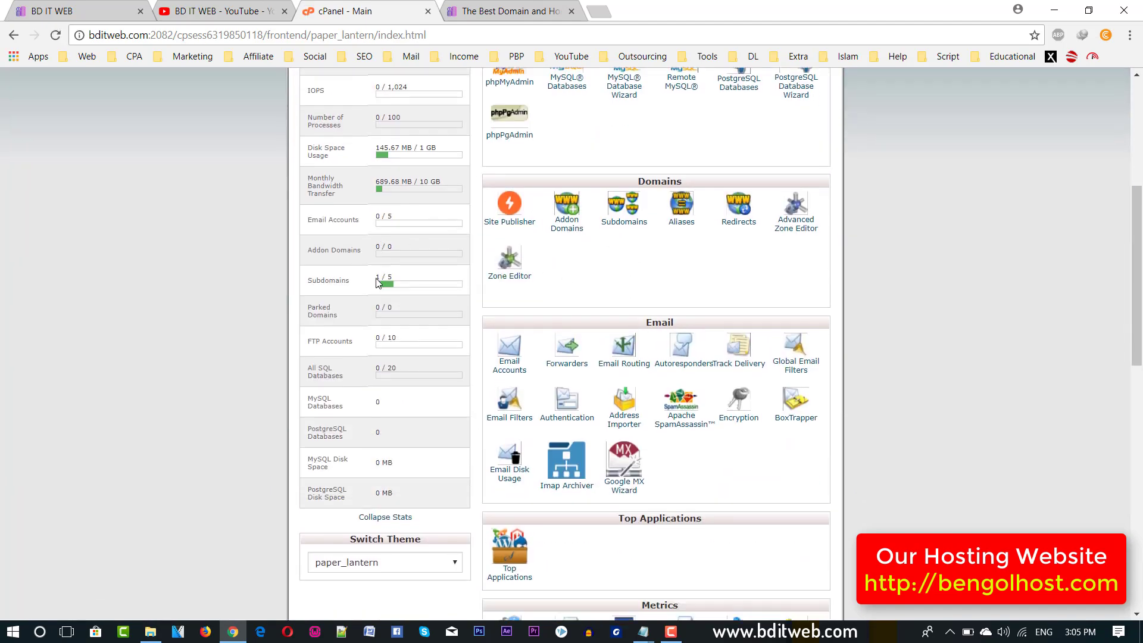
scroll(538, 403, "down", 12)
scroll(542, 469, "up", 17)
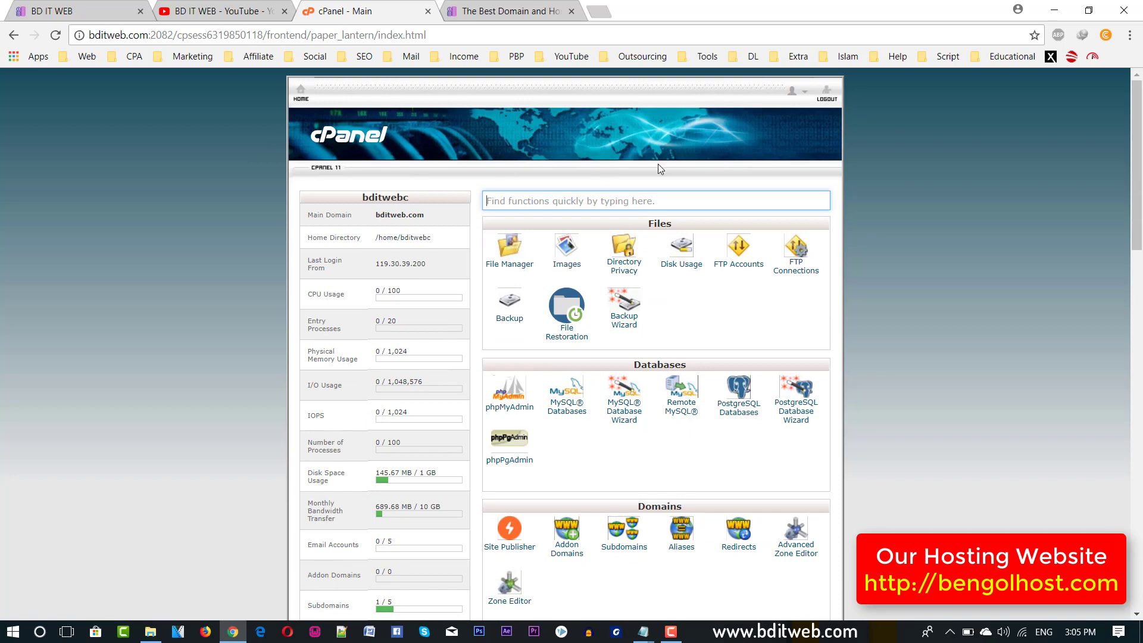
left_click(798, 94)
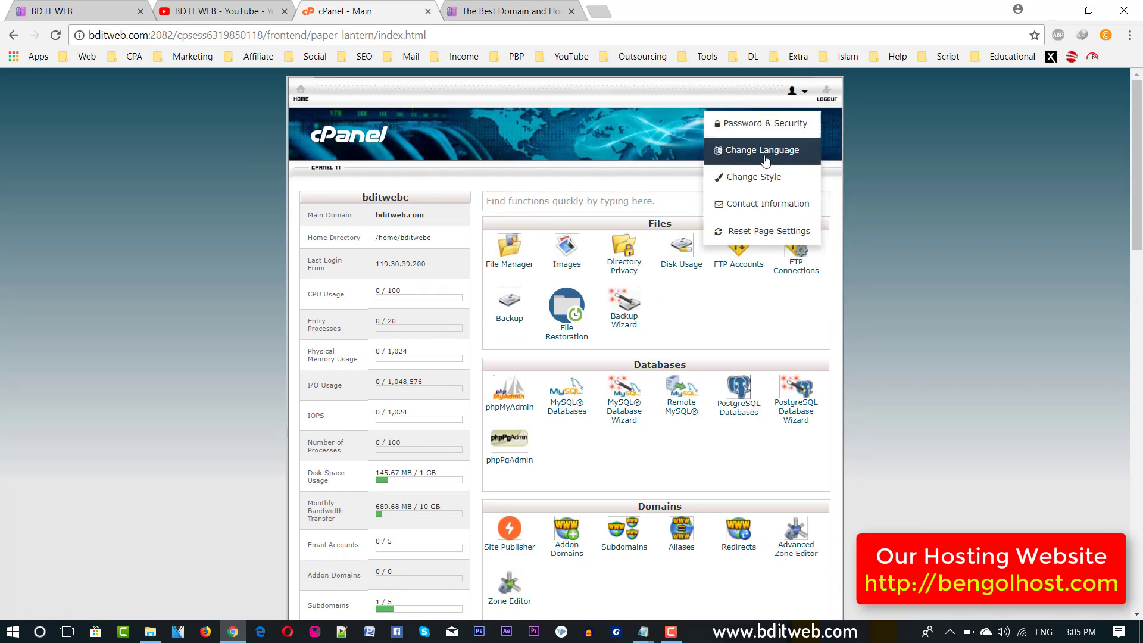
Apply the Basic style card on Change Style, then go back to the Home dashboard.
left_click(738, 186)
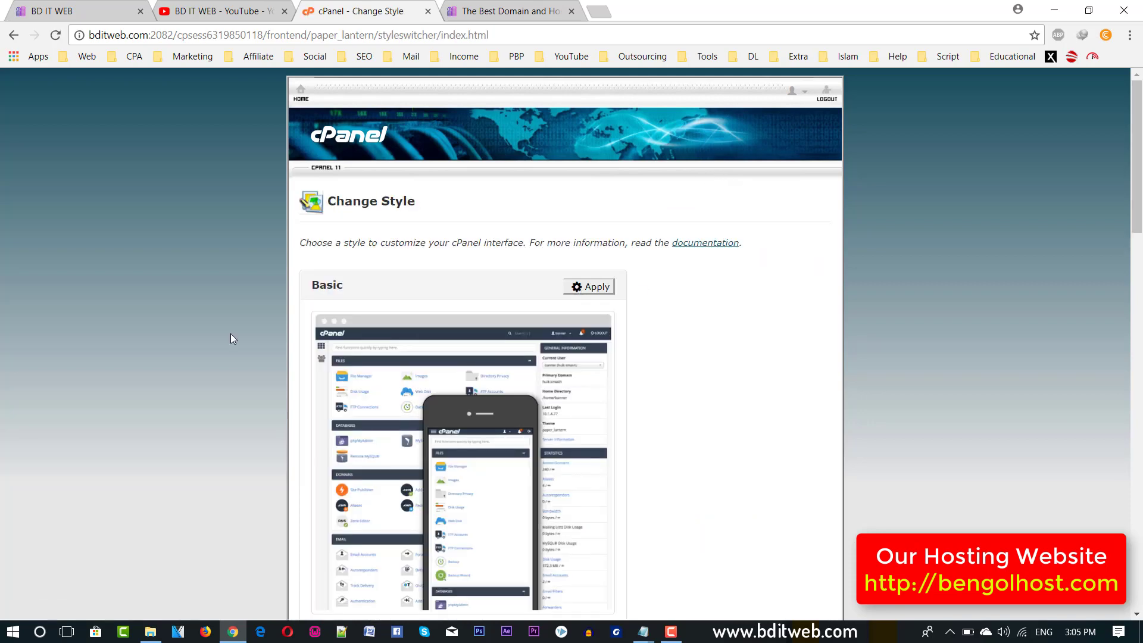
left_click_drag(312, 288, 364, 290)
left_click(364, 290)
left_click(575, 292)
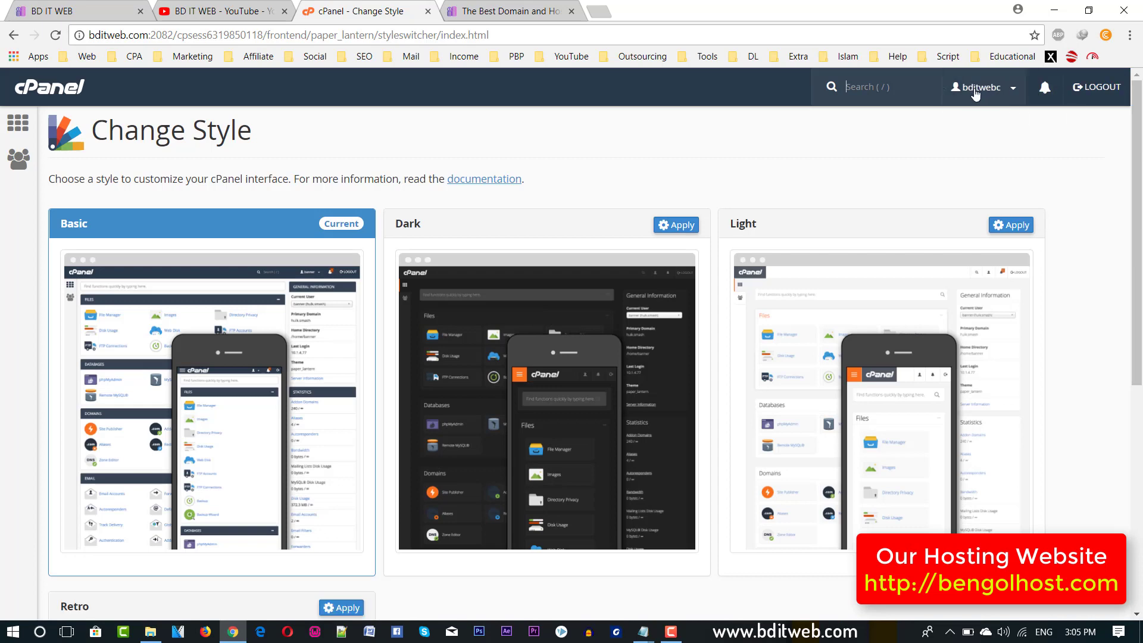
left_click(18, 122)
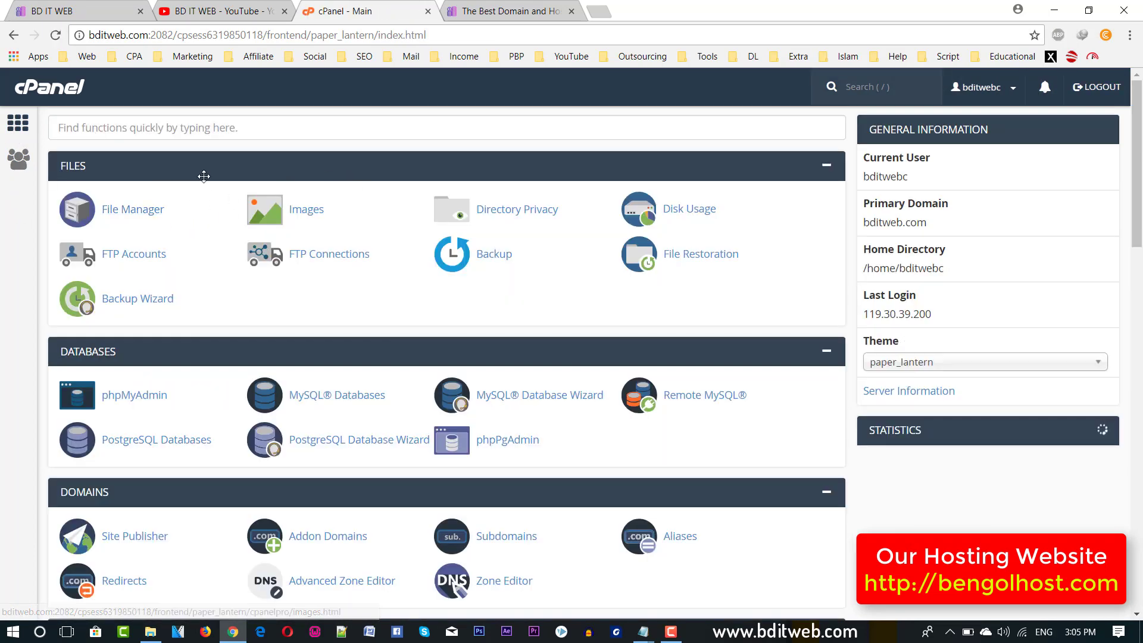
scroll(347, 194, "down", 5)
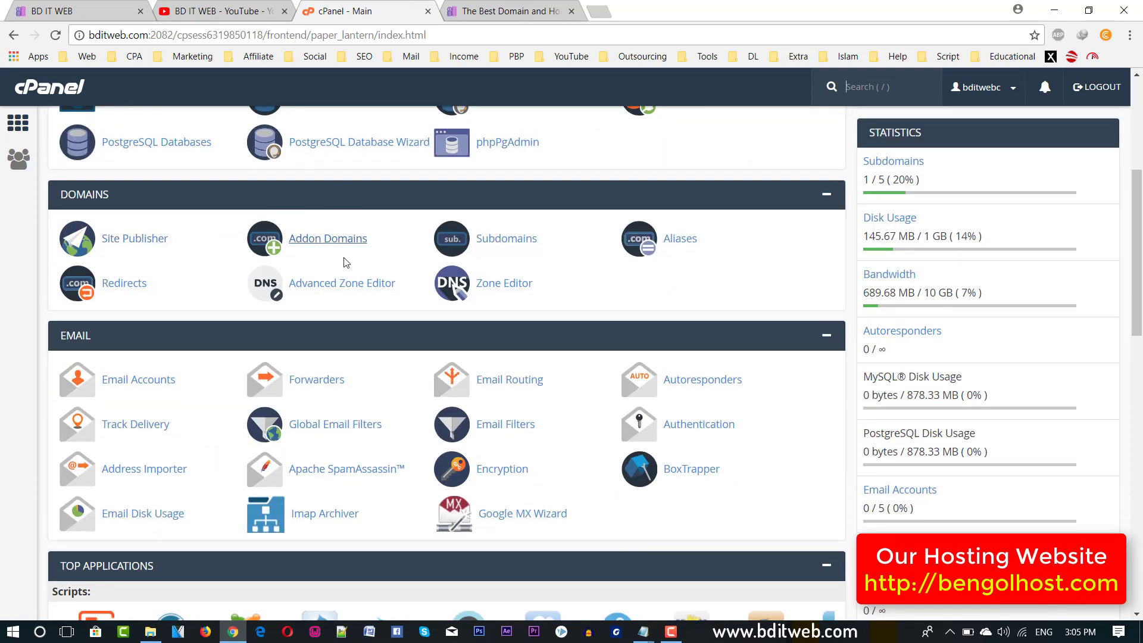
scroll(347, 261, "down", 6)
scroll(354, 304, "down", 10)
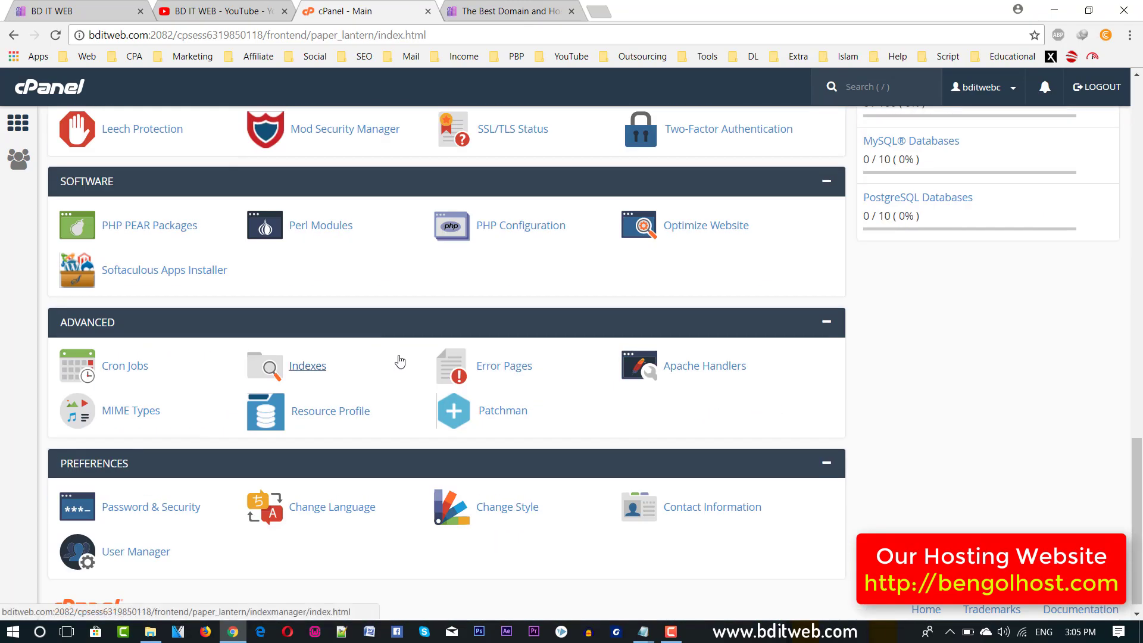
scroll(266, 369, "up", 5)
scroll(266, 292, "up", 15)
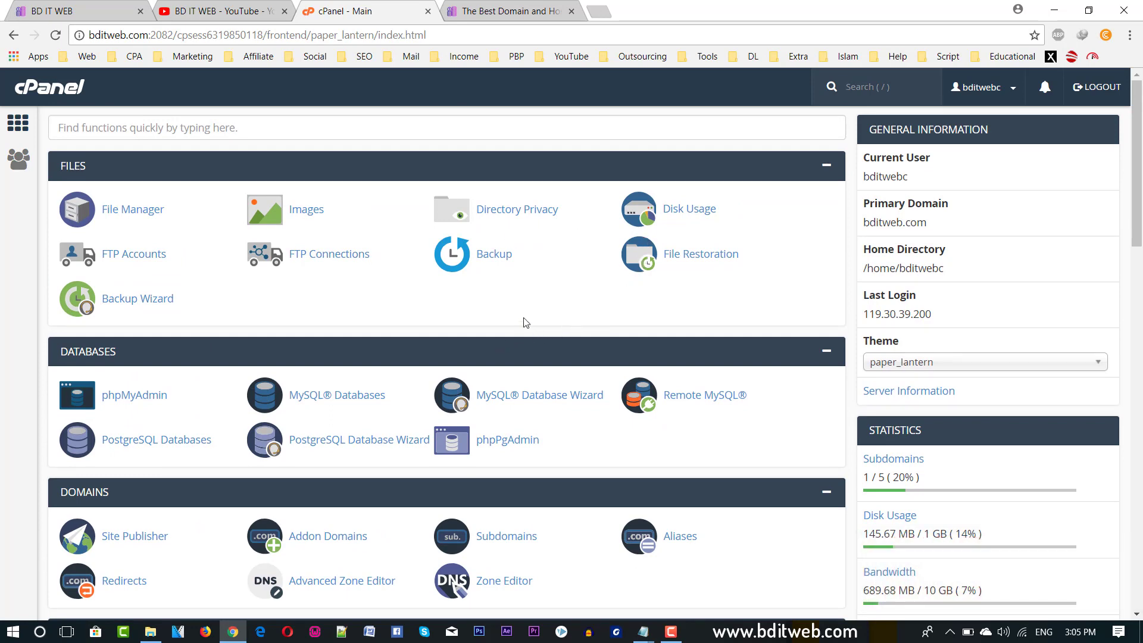
left_click(232, 12)
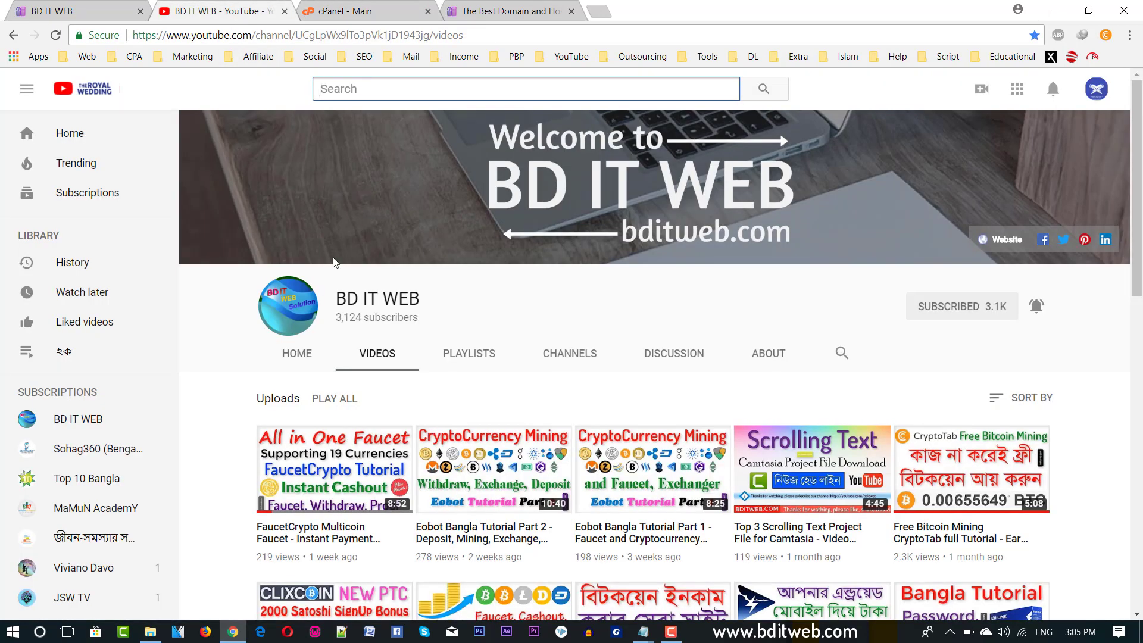
left_click_drag(345, 304, 427, 303)
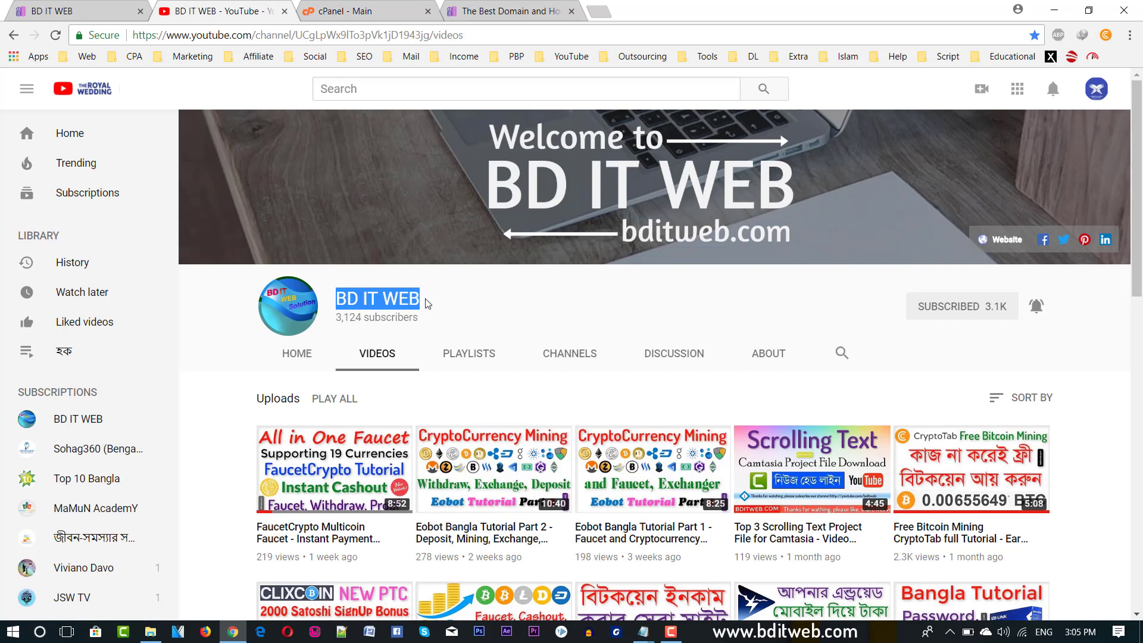
triple_click(348, 289)
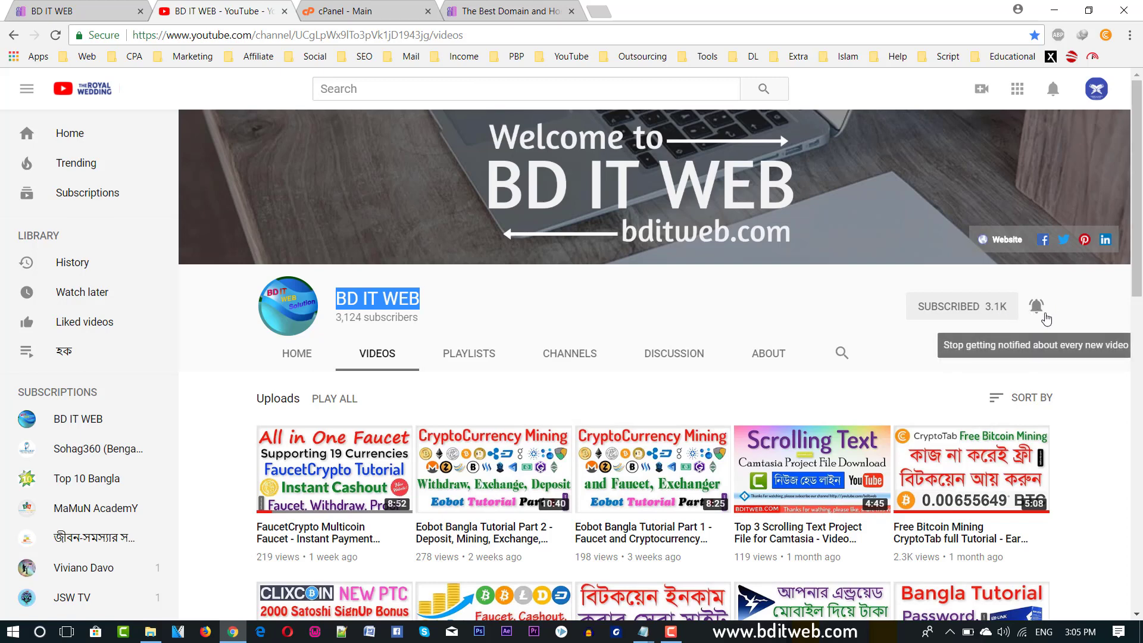
key("ctrl+Tab")
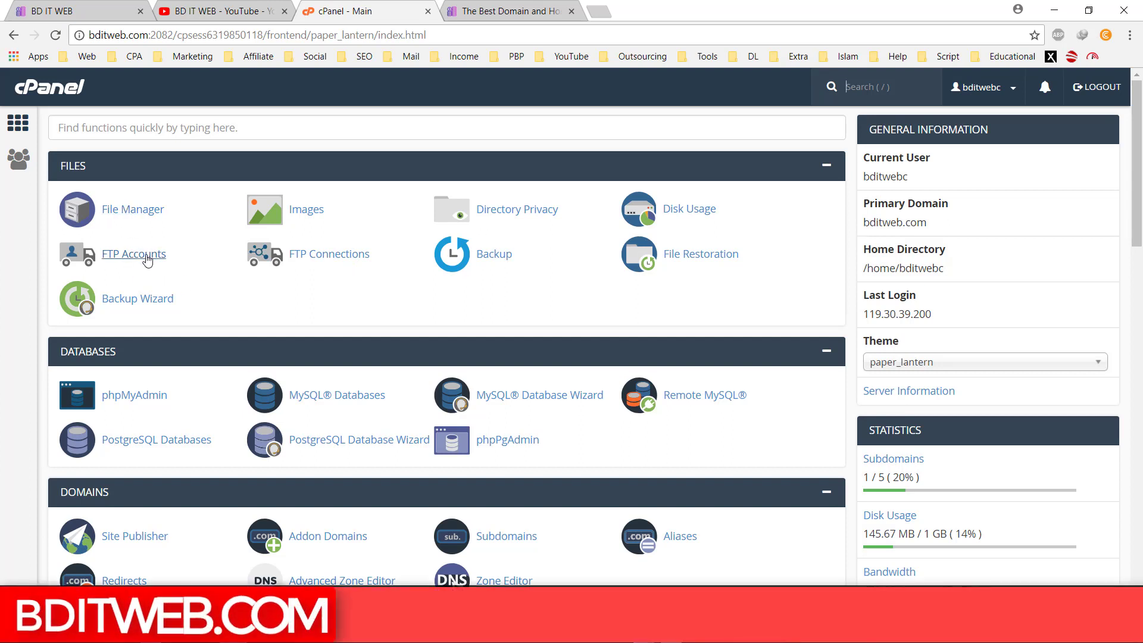
scroll(148, 268, "down", 1)
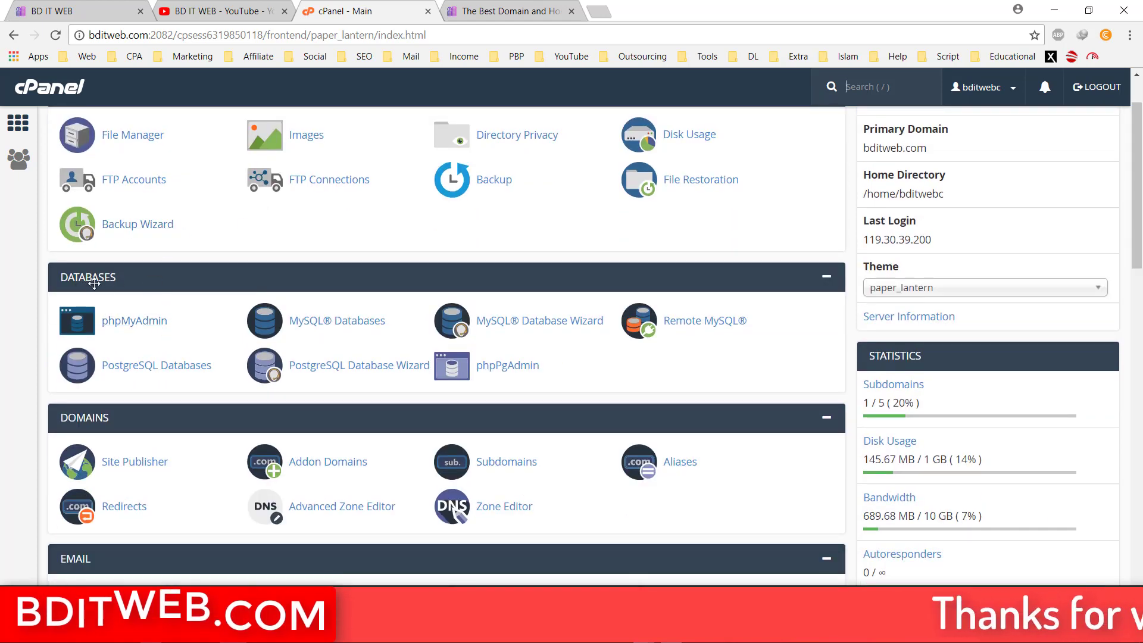
scroll(117, 316, "up", 1)
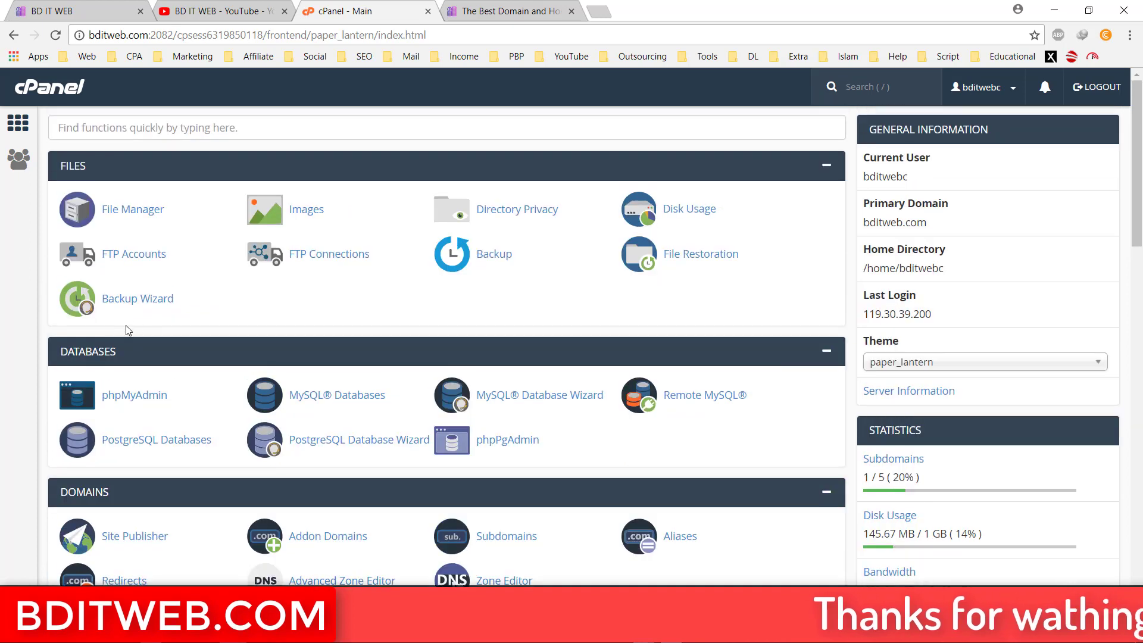
left_click_drag(81, 357, 87, 201)
scroll(119, 303, "down", 5)
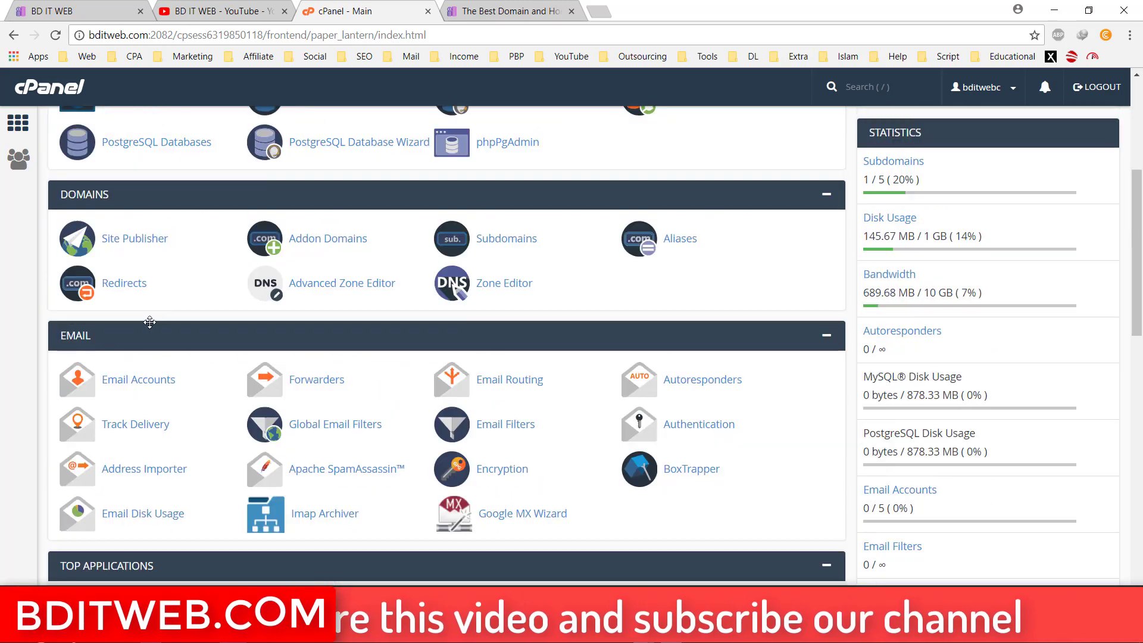
scroll(131, 335, "up", 5)
scroll(143, 346, "down", 1)
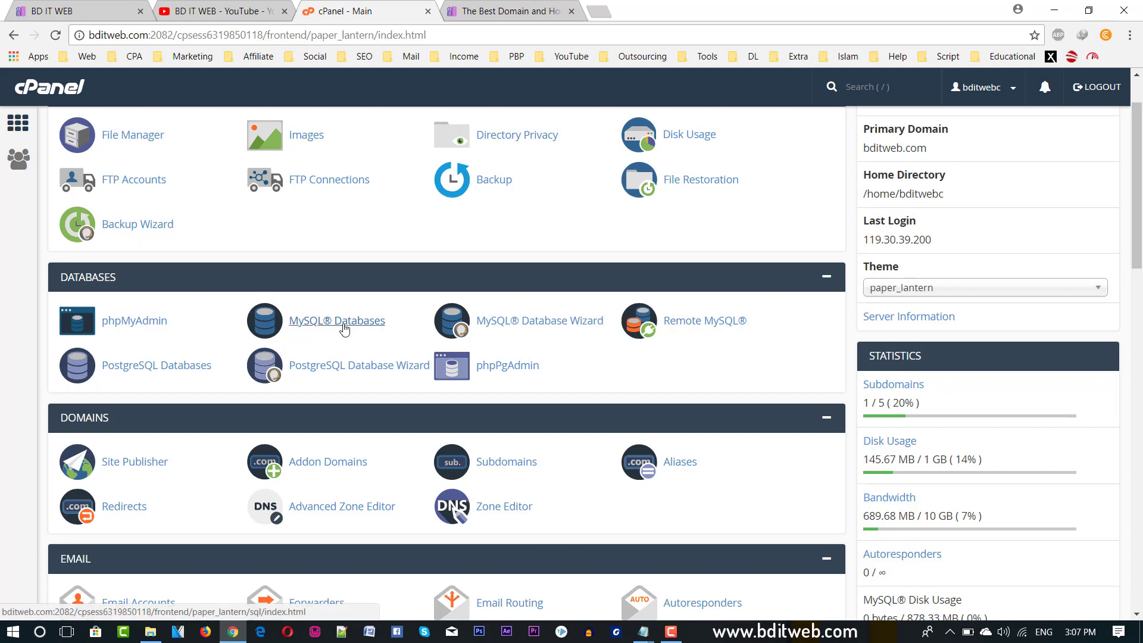
scroll(341, 327, "down", 1)
scroll(341, 328, "down", 1)
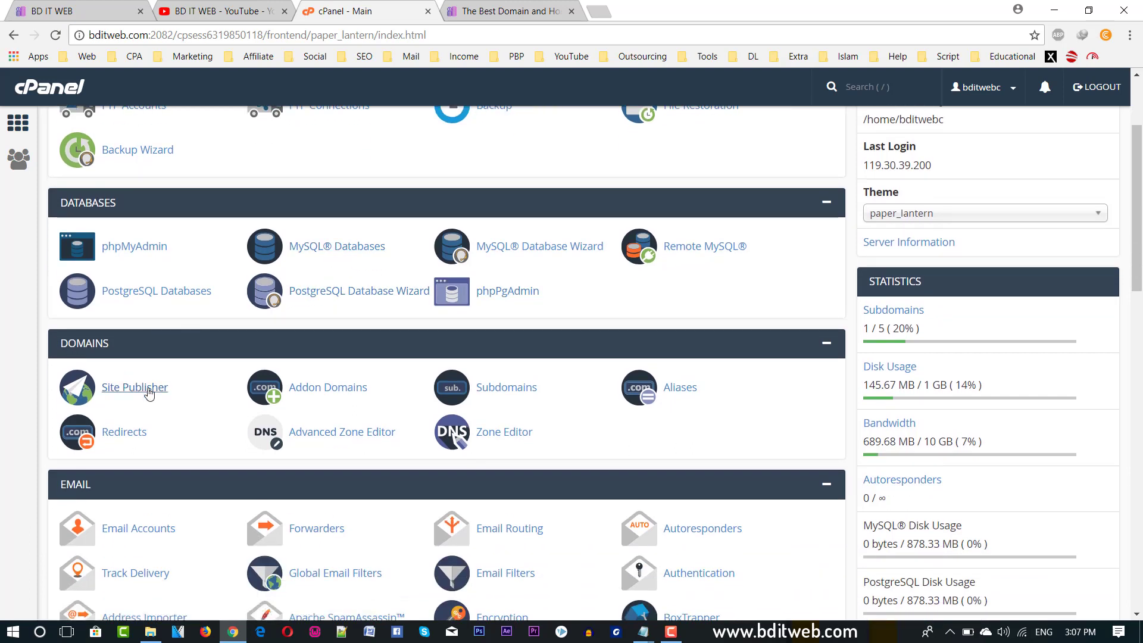
scroll(308, 403, "down", 1)
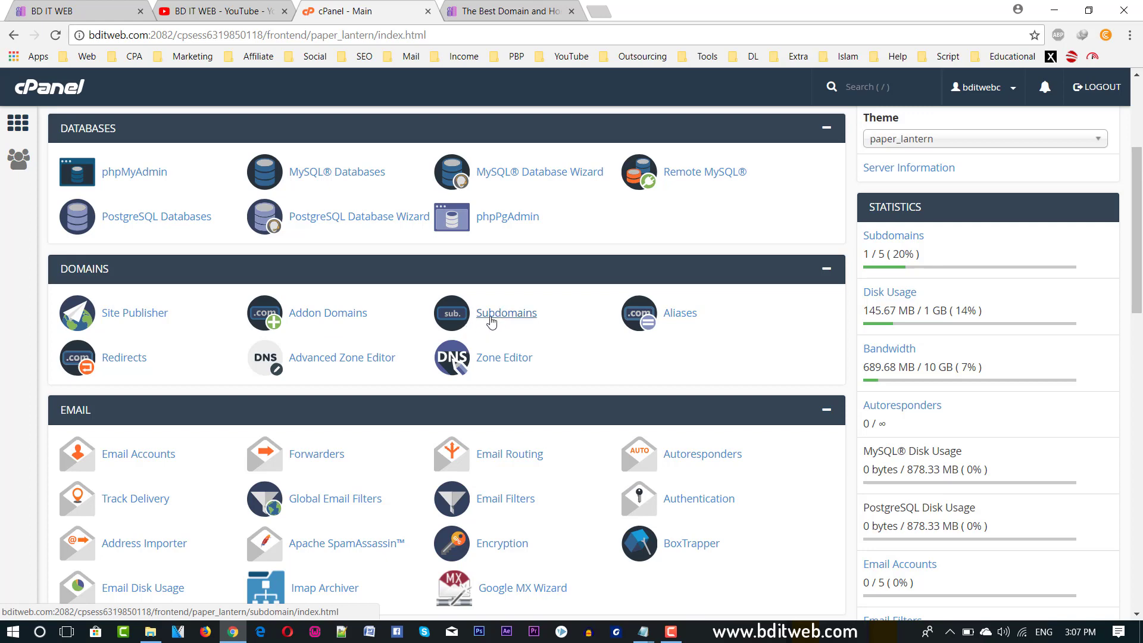
key("ctrl+t")
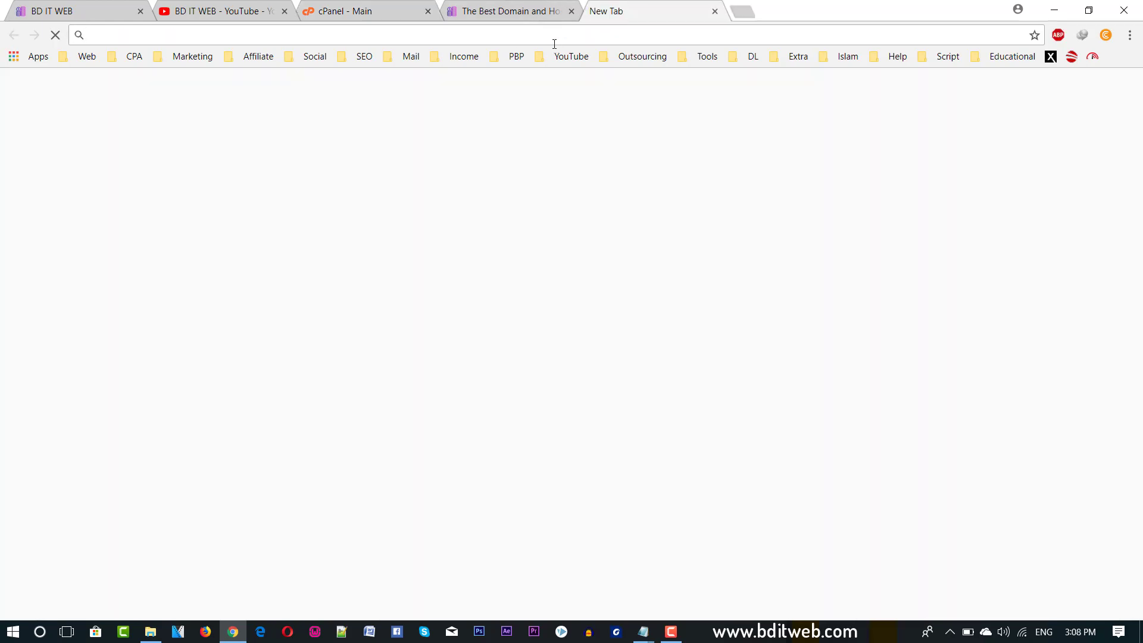
Type offer.bditweb.com into the new tab's address bar, then return to the cPanel - Main tab.
type("offer.b")
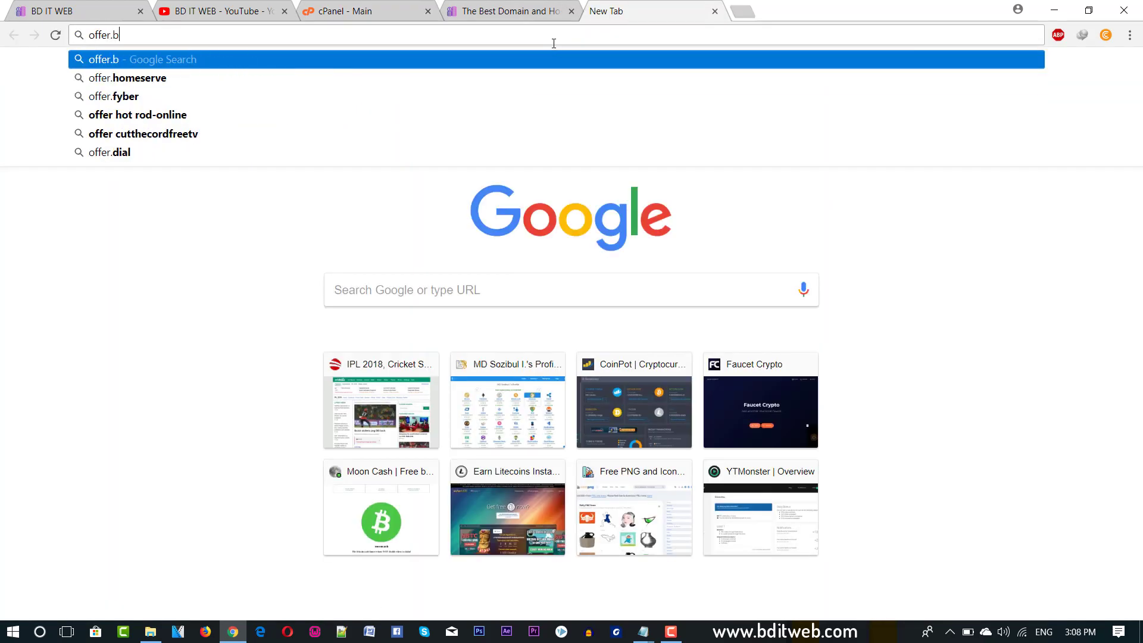
type("ditweb")
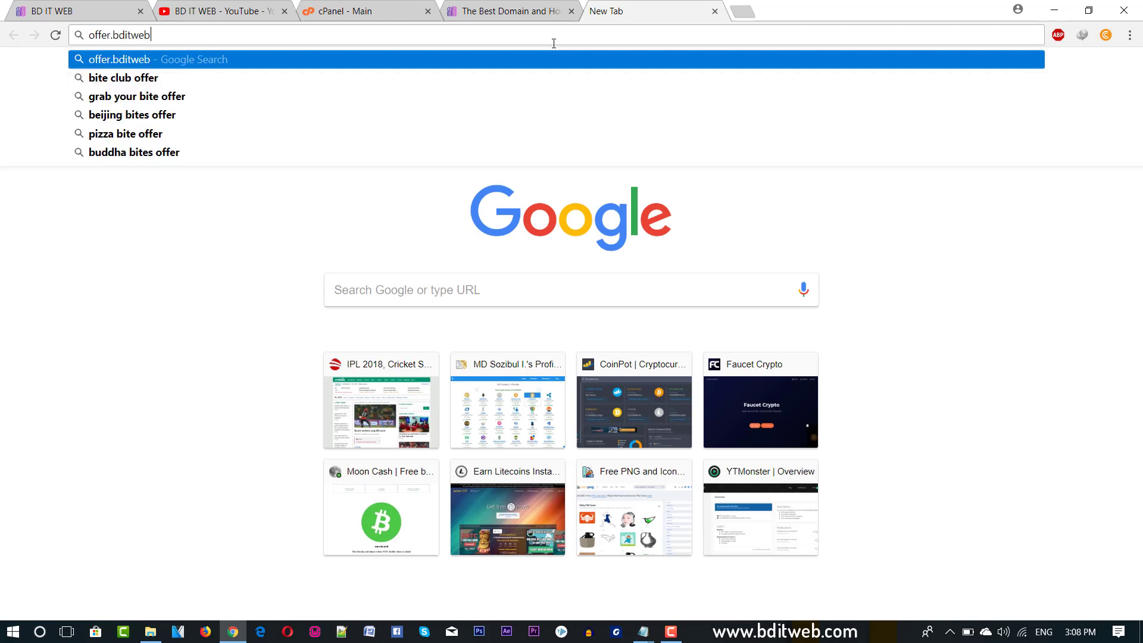
type(".com")
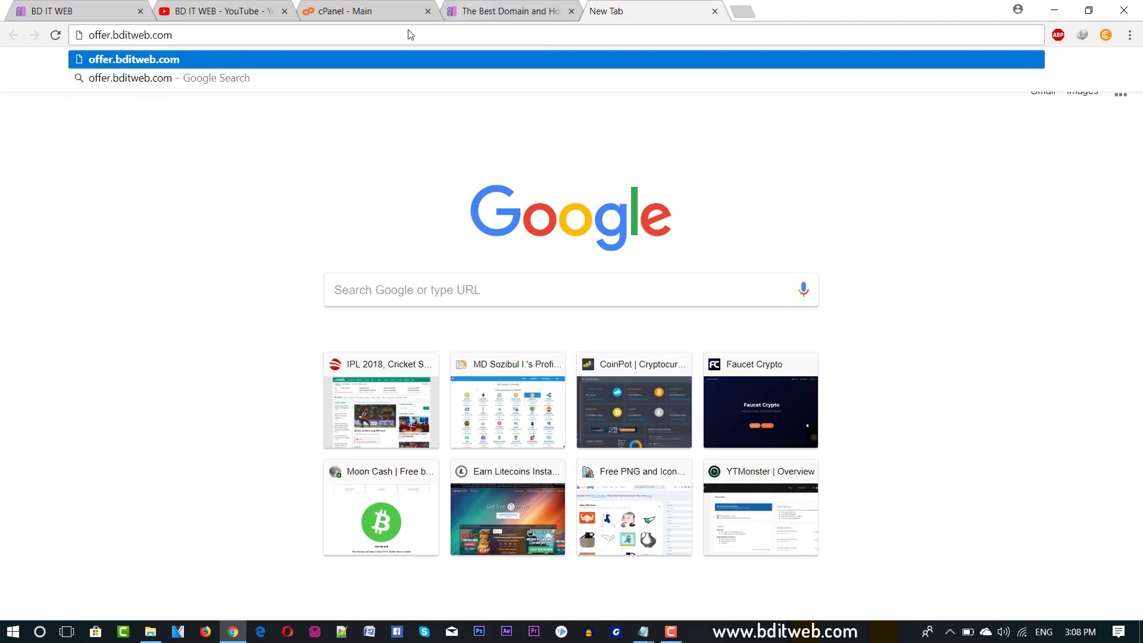
double_click(148, 37)
left_click_drag(172, 36, 120, 34)
left_click(111, 39)
double_click(113, 37)
left_click(113, 39)
left_click(110, 37)
triple_click(96, 37)
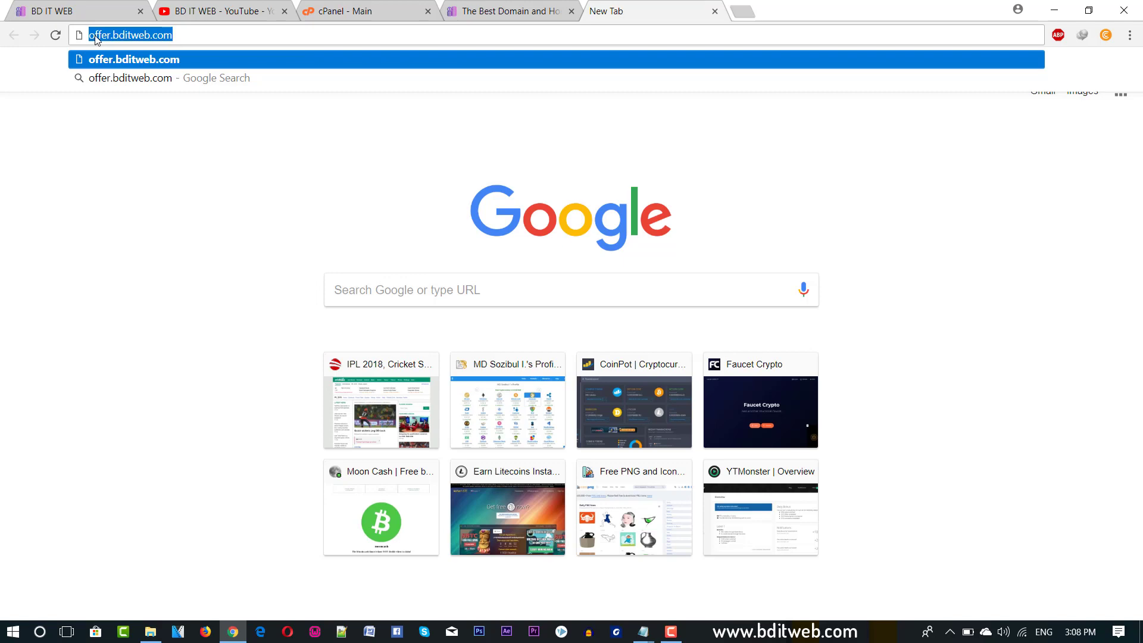
triple_click(125, 38)
left_click(477, 10)
left_click(345, 11)
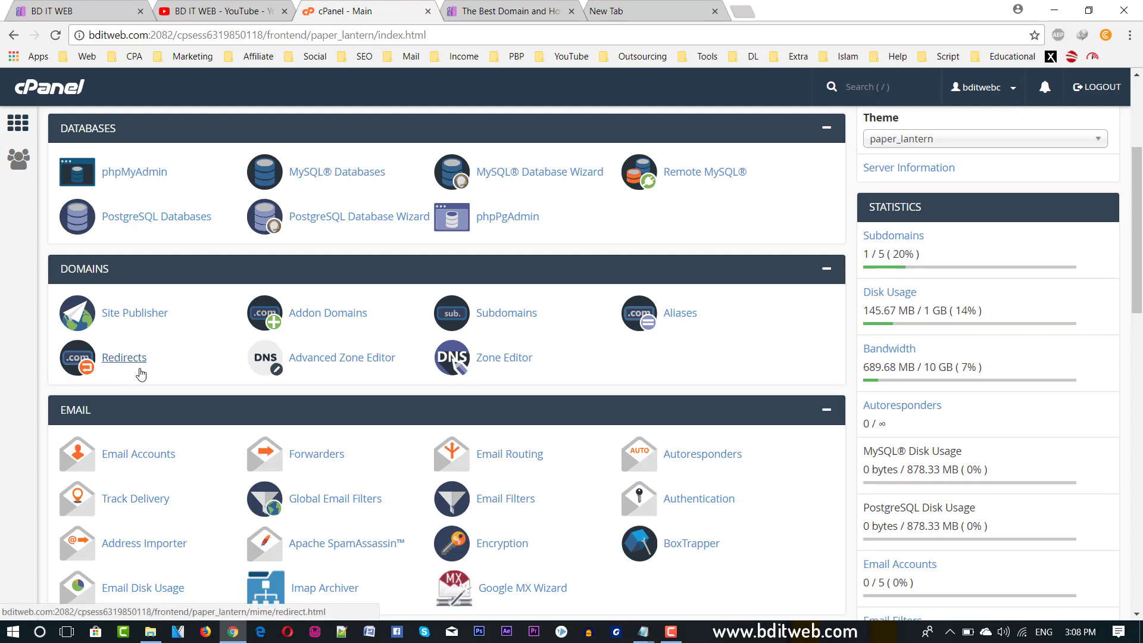
scroll(128, 368, "down", 1)
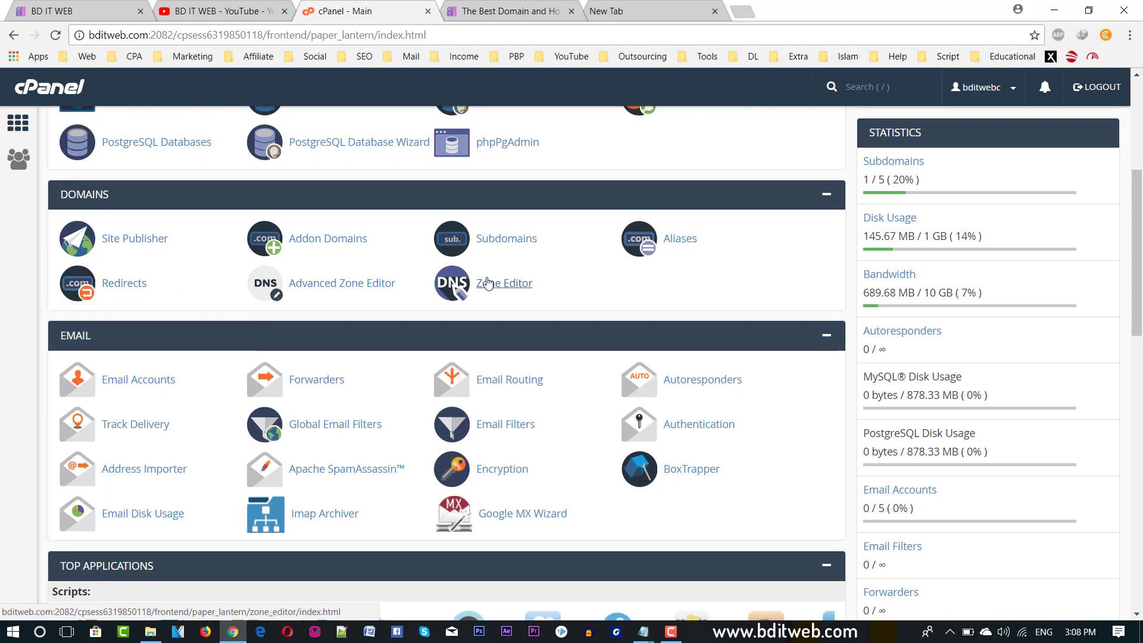
scroll(222, 312, "down", 1)
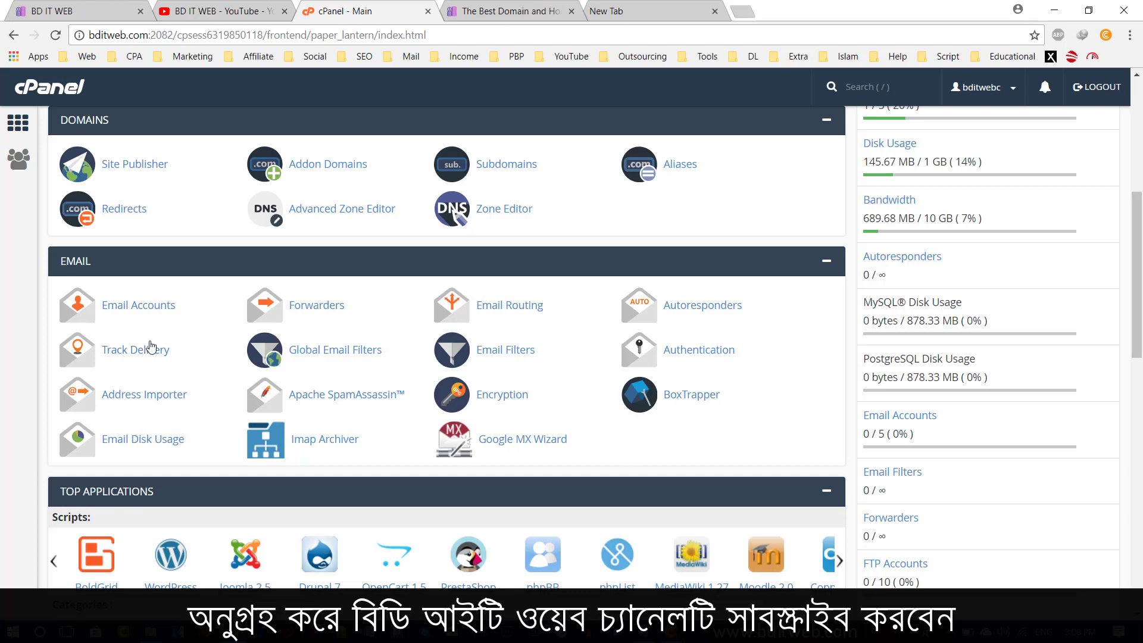
Replace the new tab's subdomain with the site's contact e-mail address, then return to cPanel.
left_click(634, 12)
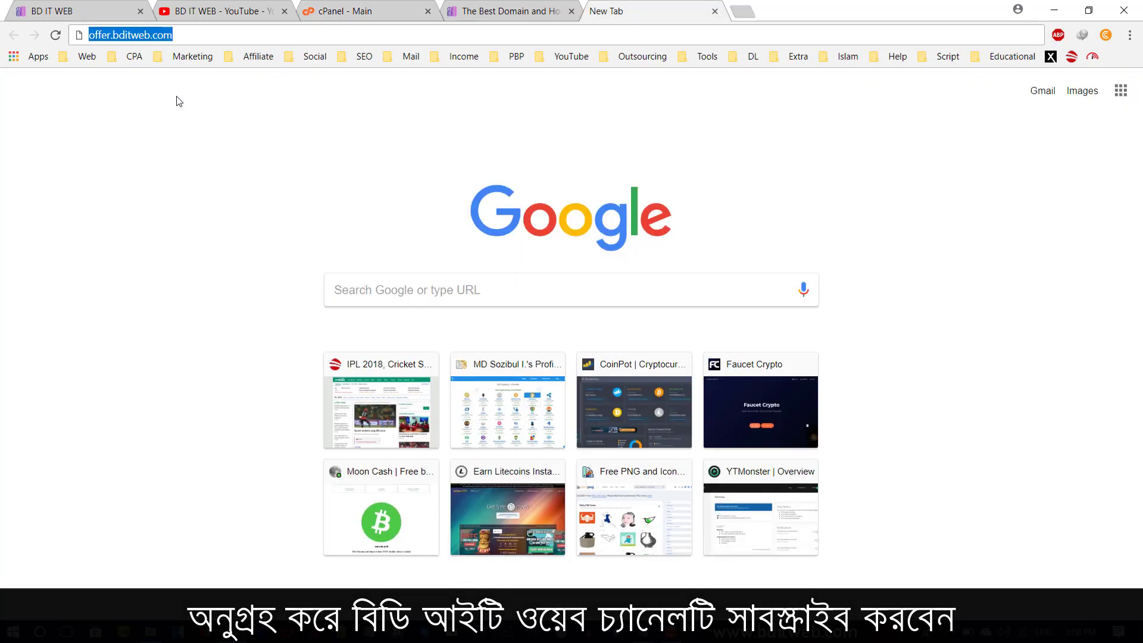
left_click(112, 35)
key("BackSpace")
key("BackSpace")
key("BackSpace")
key("BackSpace")
key("BackSpace")
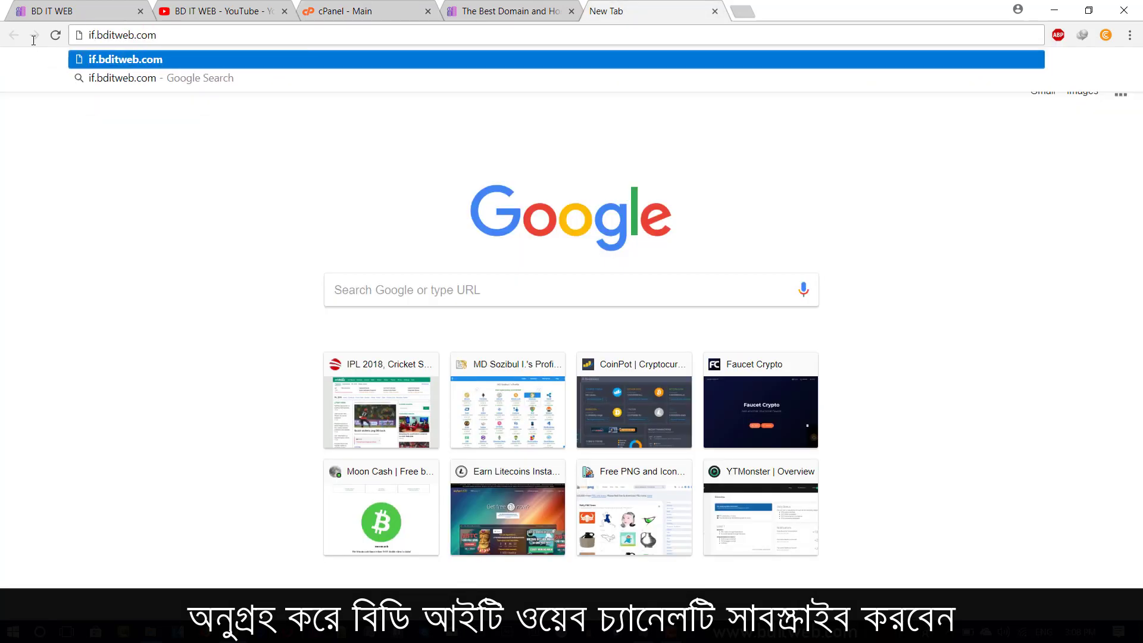
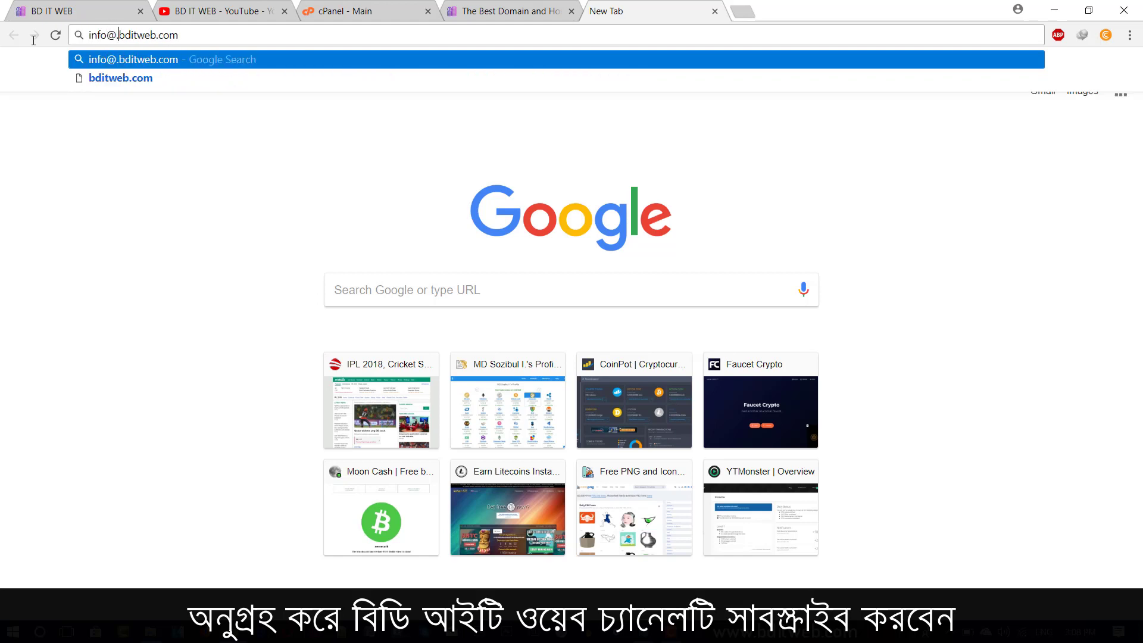
key("Delete")
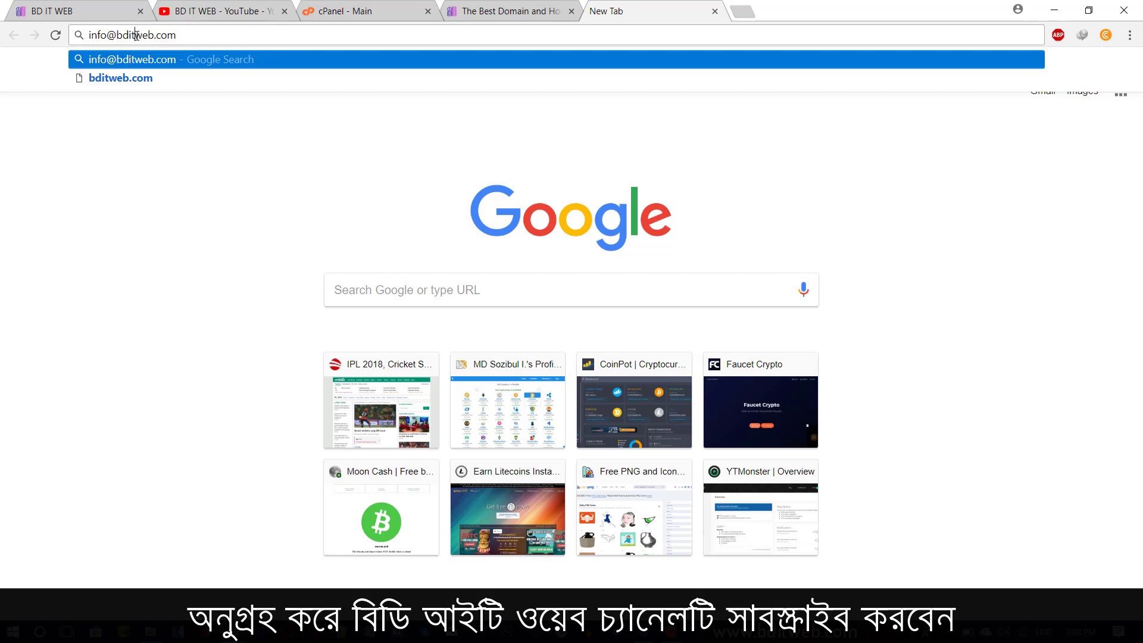
double_click(136, 35)
left_click(348, 11)
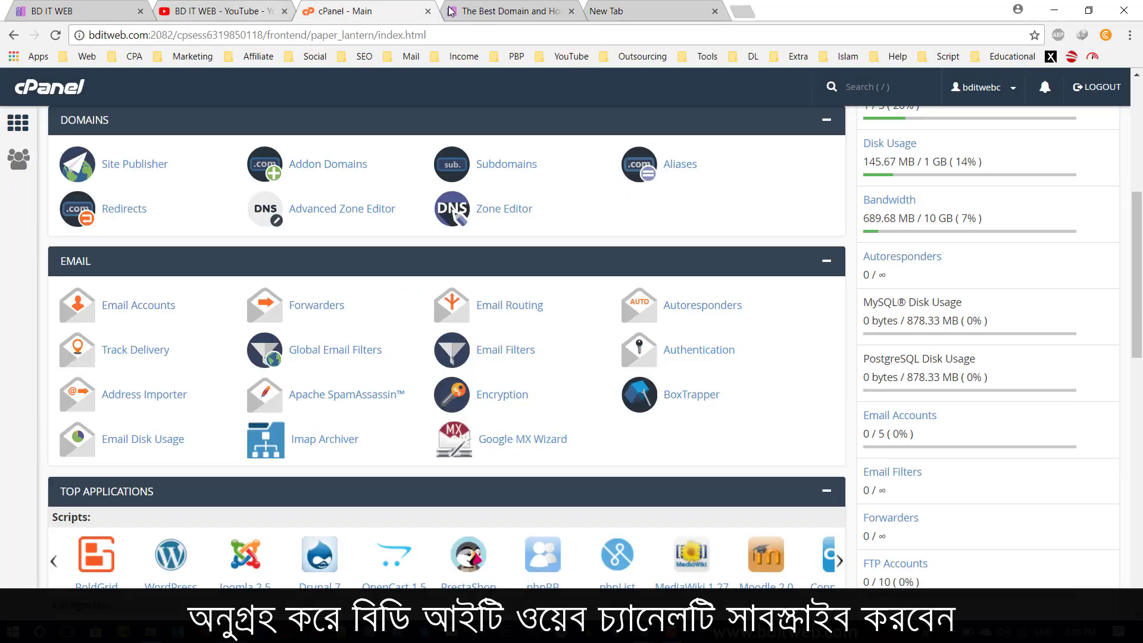
left_click(450, 12)
left_click(231, 12)
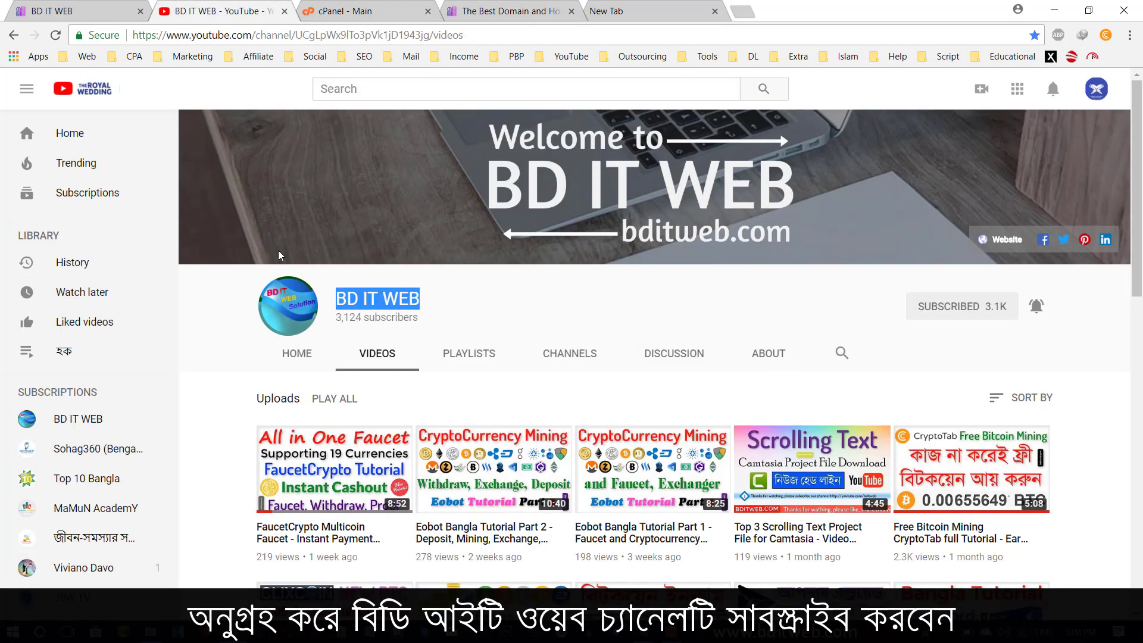
left_click(366, 12)
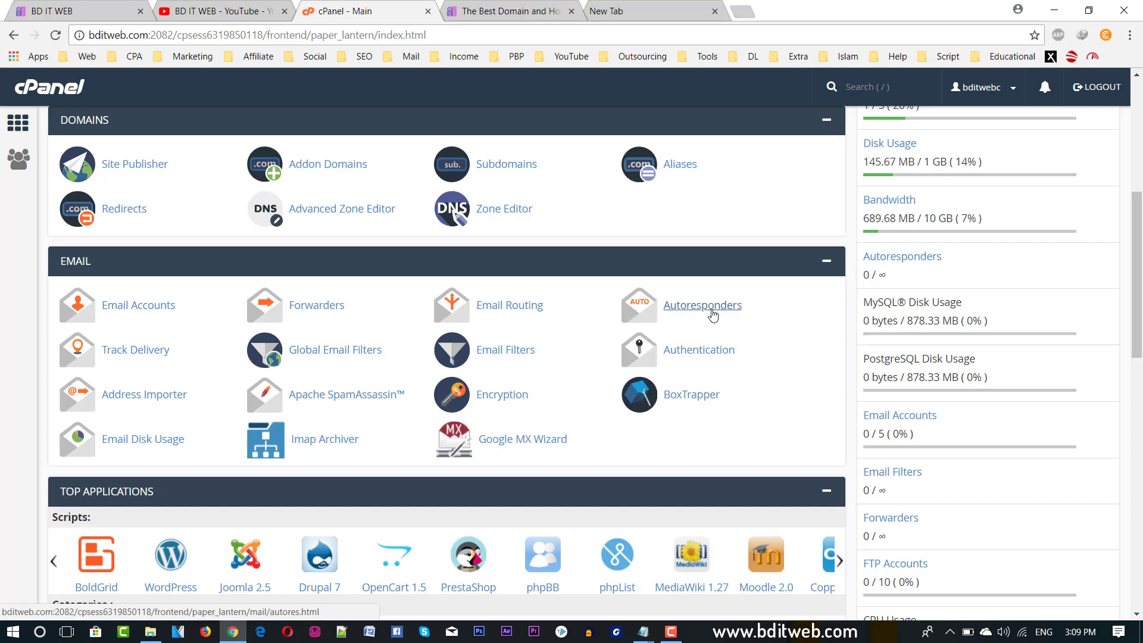
scroll(1012, 164, "up", 6)
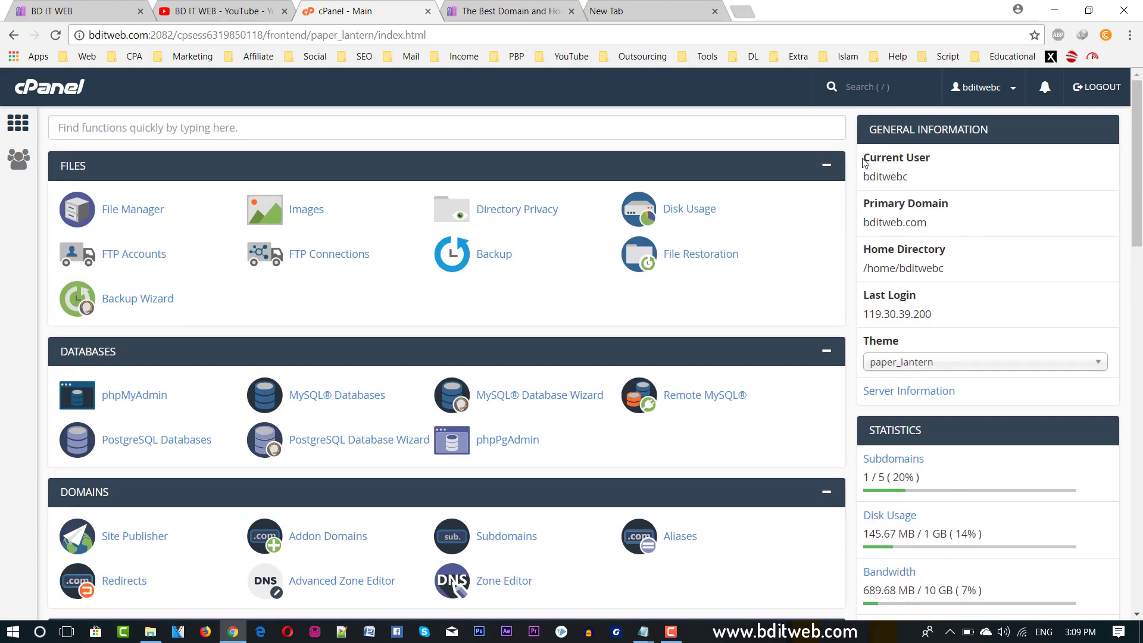
left_click_drag(863, 159, 929, 158)
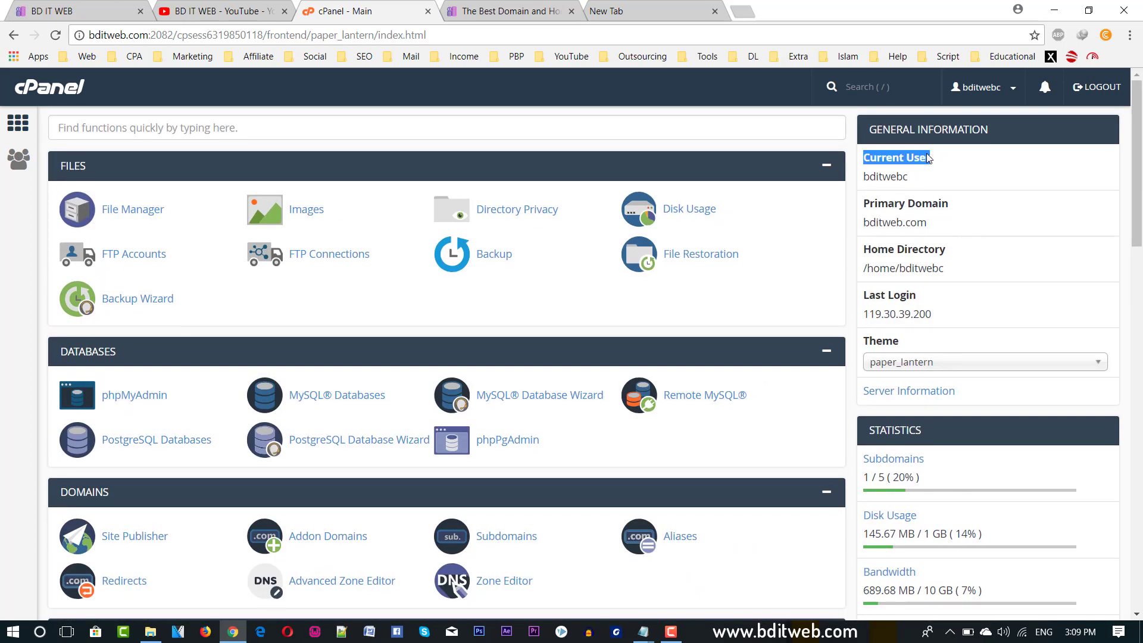
double_click(904, 223)
scroll(891, 303, "down", 1)
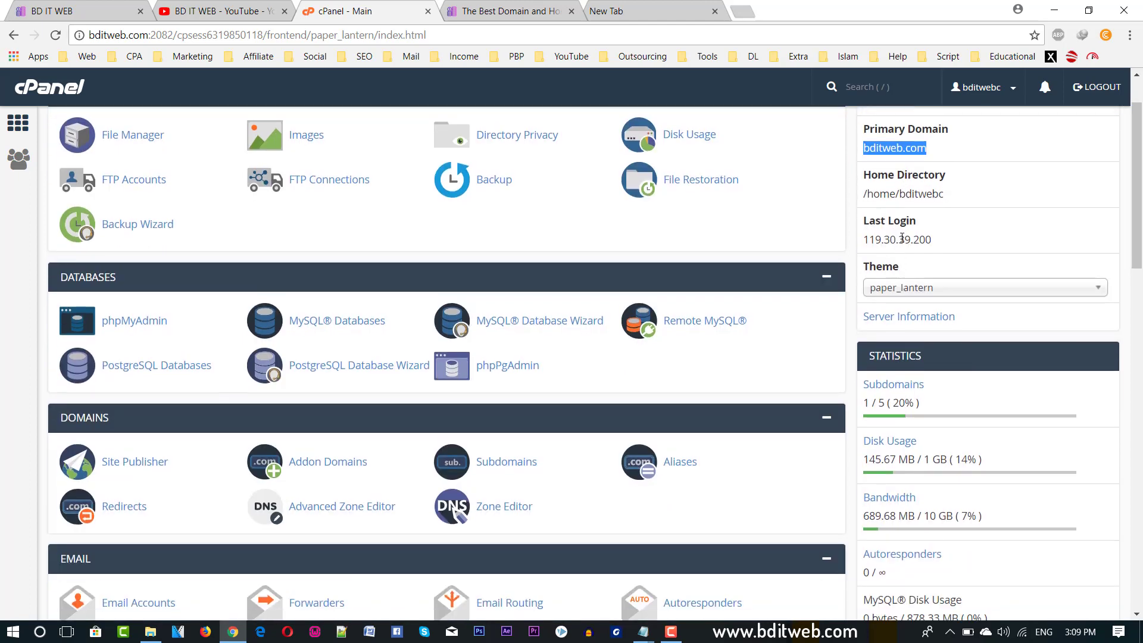
double_click(876, 238)
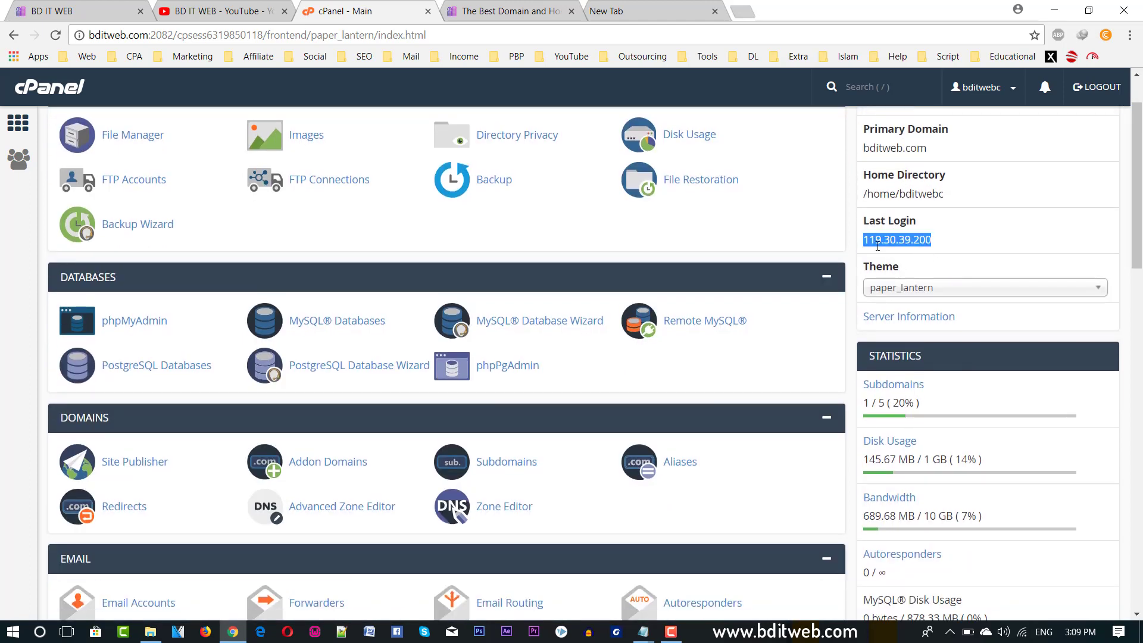
scroll(901, 255, "down", 3)
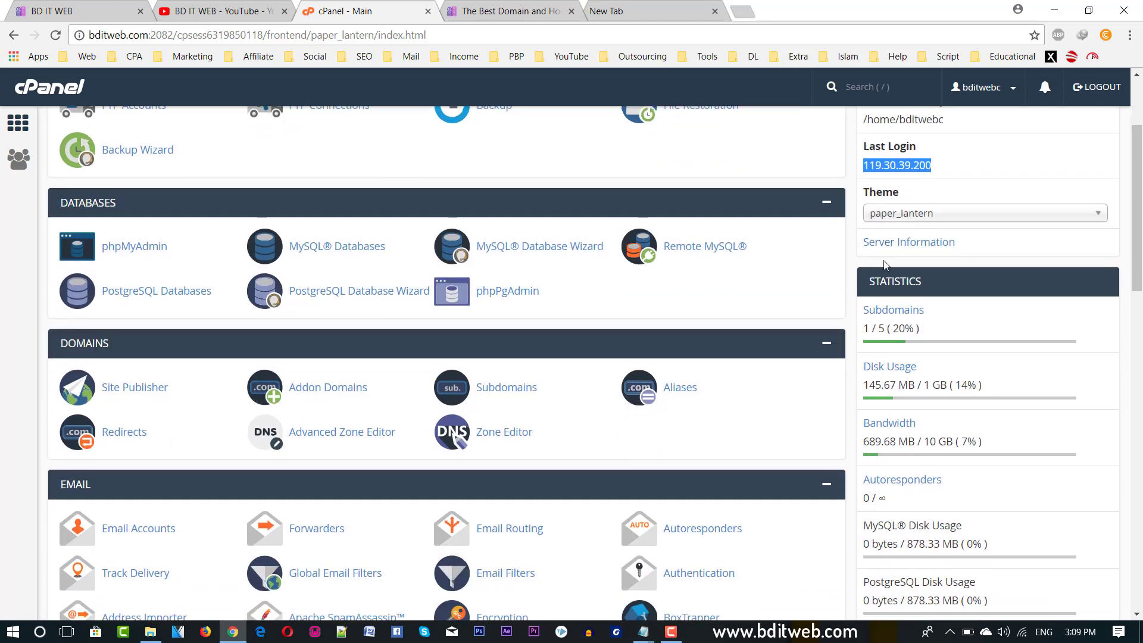
left_click(894, 143)
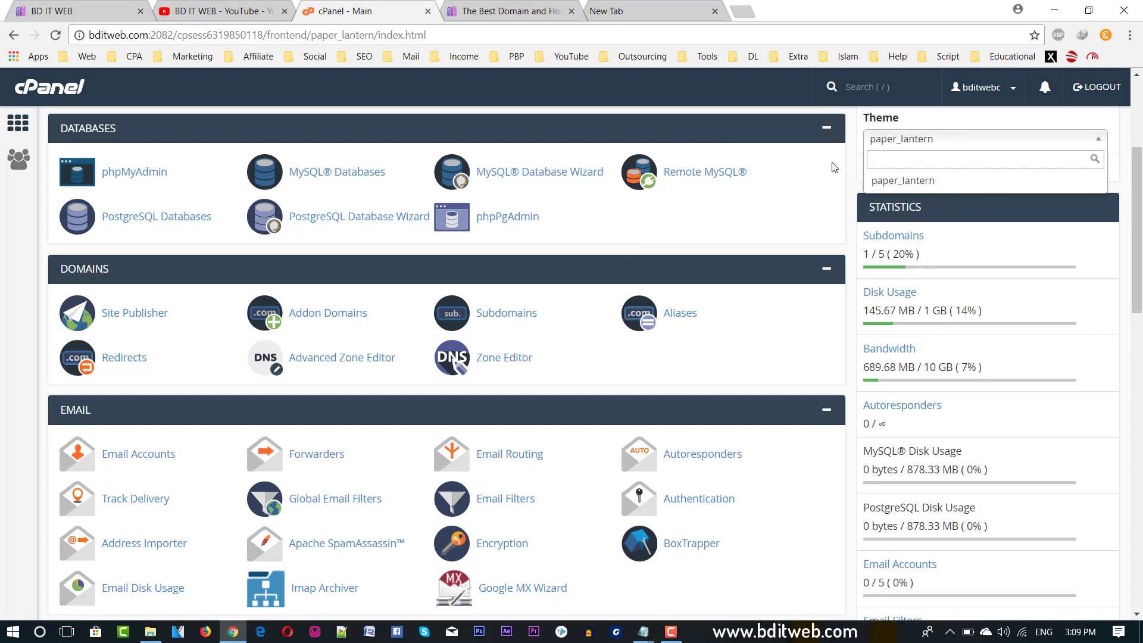
left_click(858, 187)
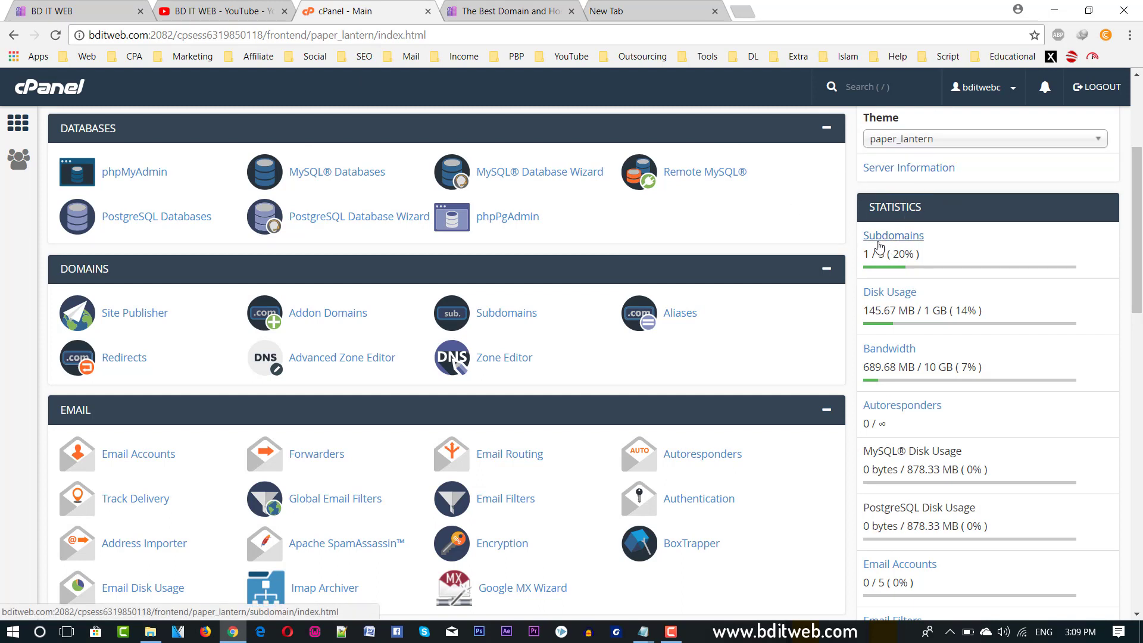
left_click_drag(869, 254, 887, 254)
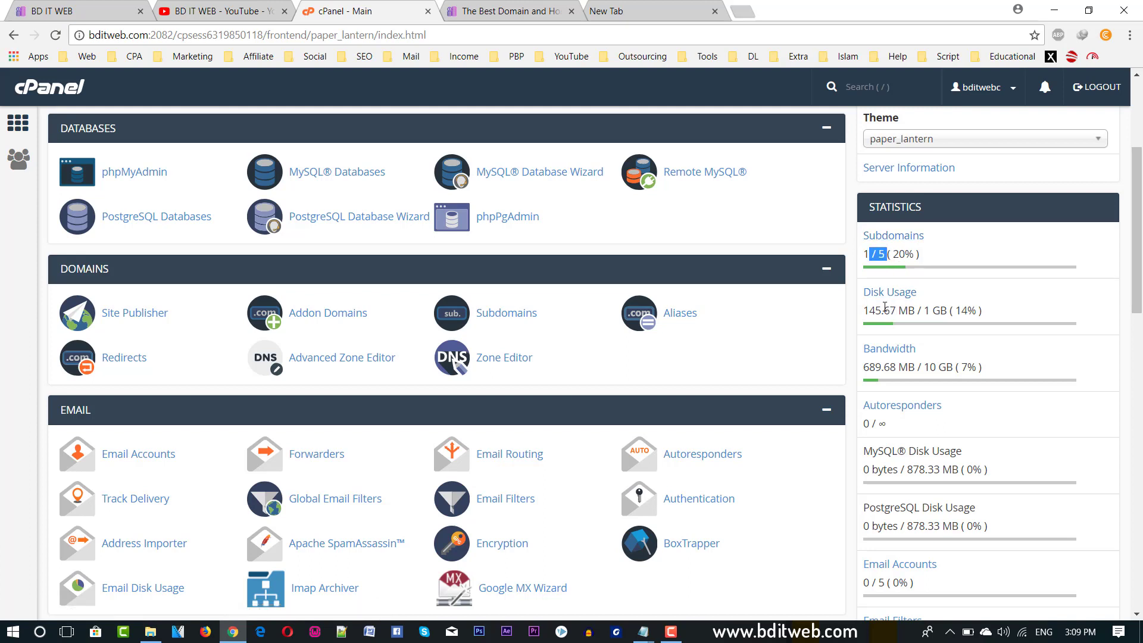
left_click_drag(863, 310, 926, 314)
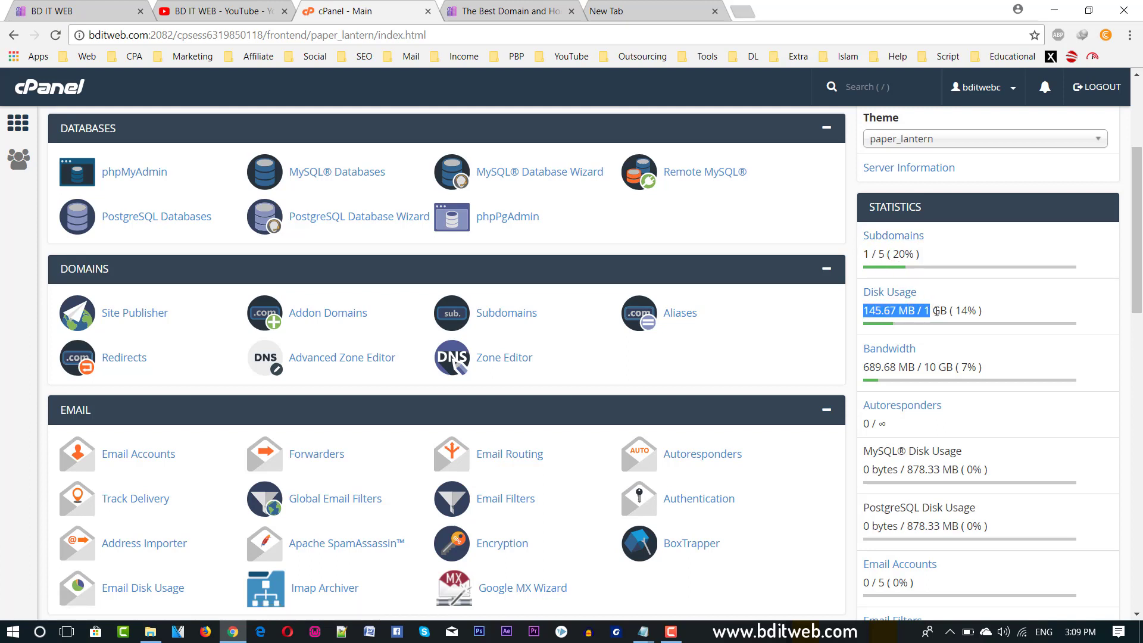
scroll(870, 357, "down", 1)
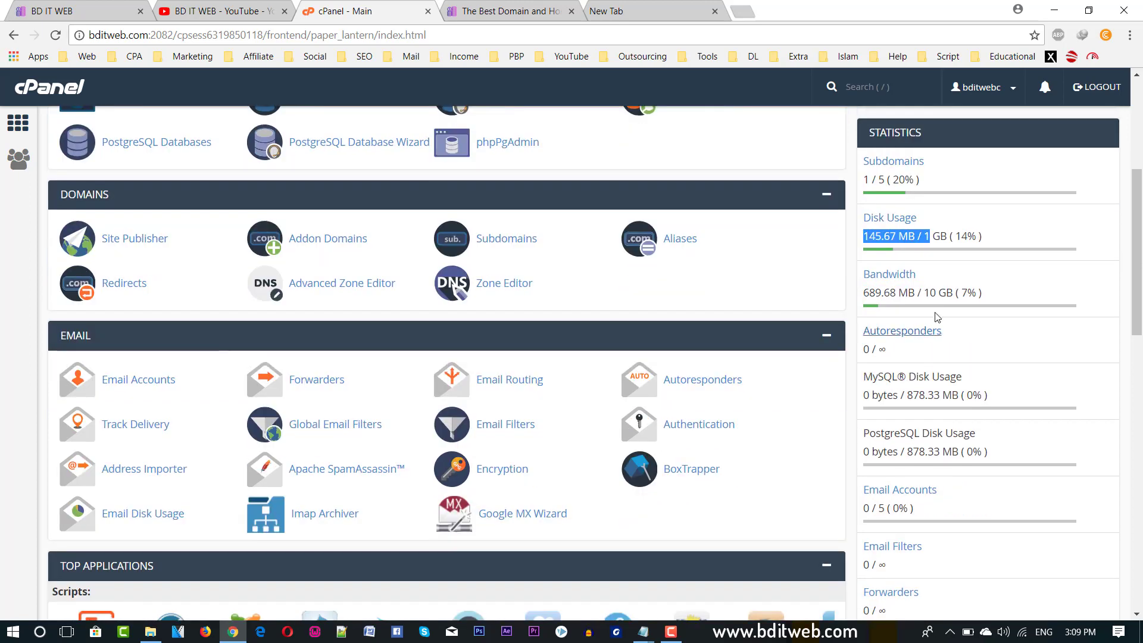
scroll(923, 334, "down", 2)
scroll(923, 334, "down", 1)
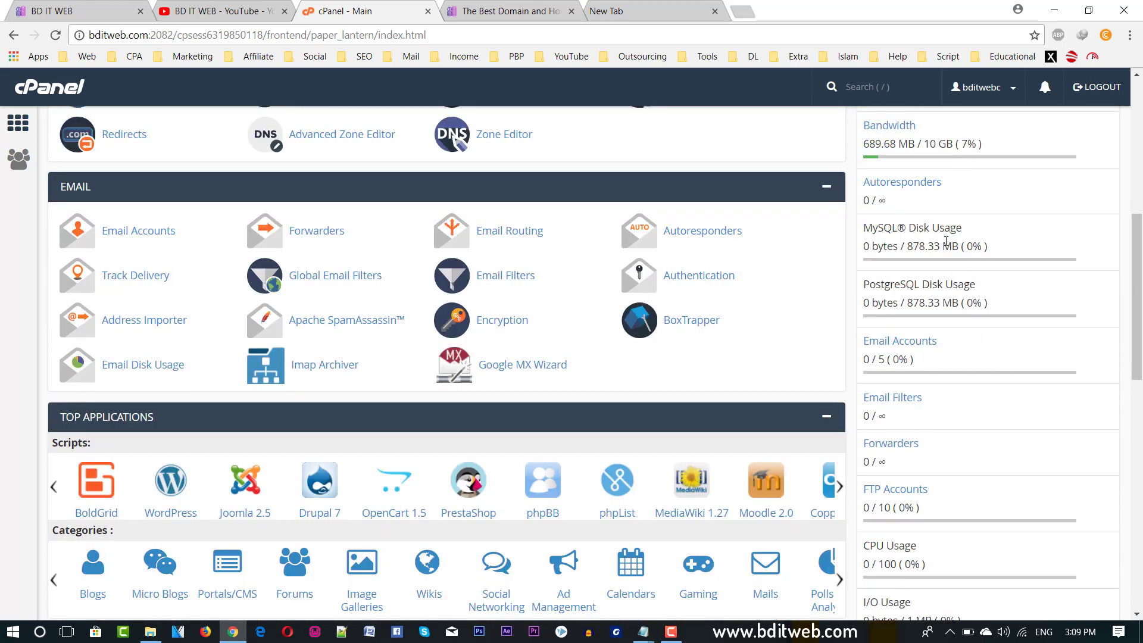
left_click_drag(889, 231, 960, 245)
left_click_drag(861, 246, 915, 248)
scroll(898, 327, "down", 1)
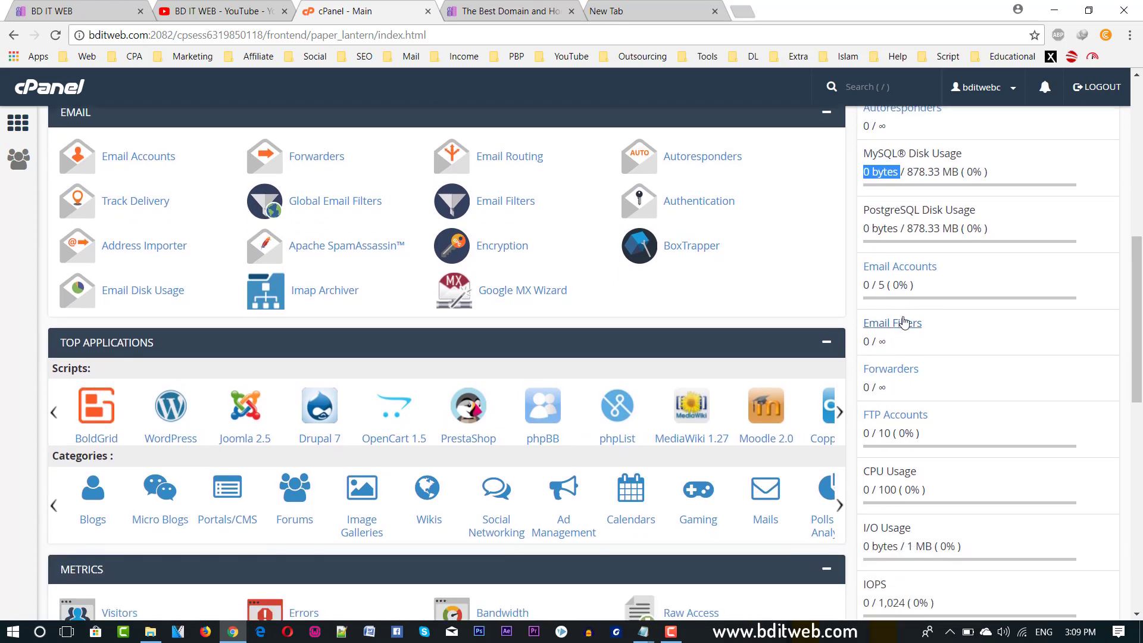
left_click_drag(864, 286, 896, 291)
triple_click(878, 289)
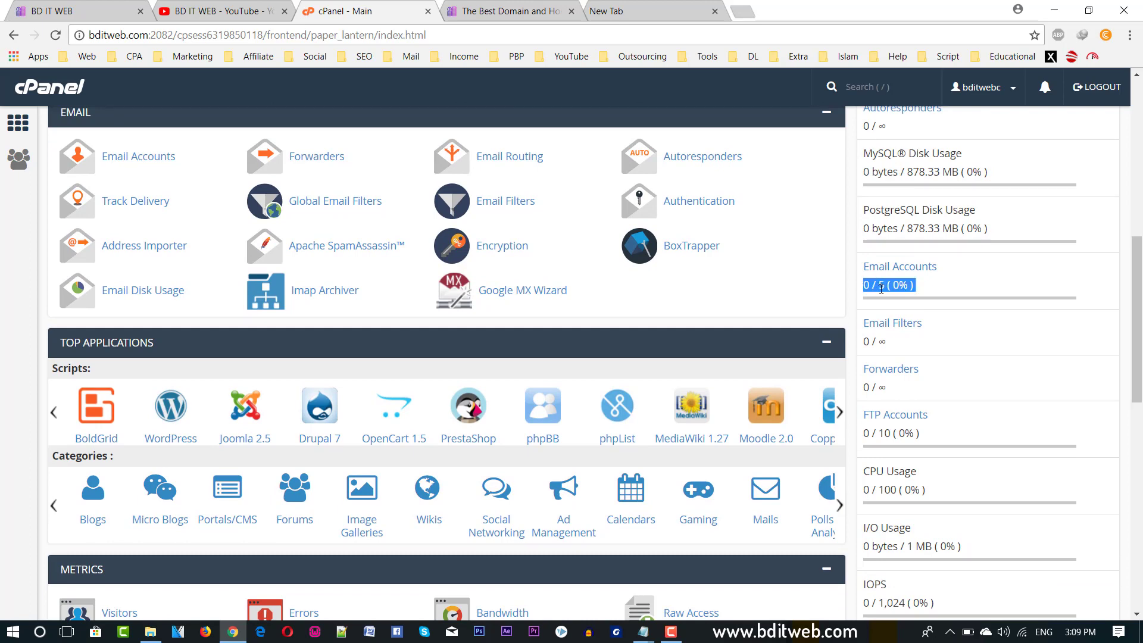
scroll(879, 329, "down", 2)
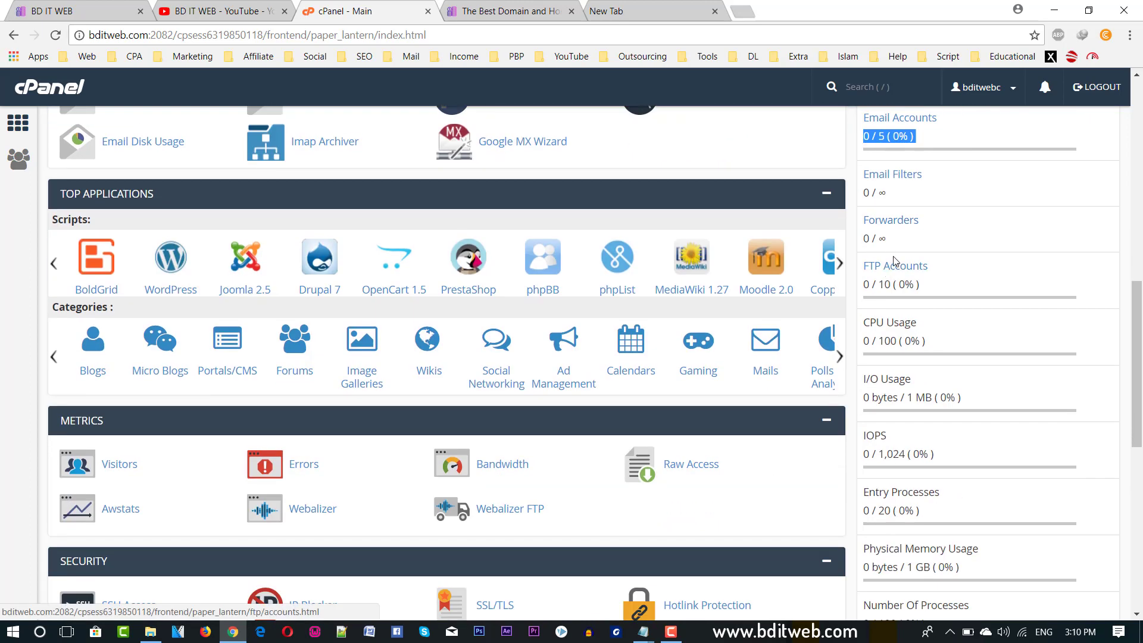
Scroll past Top Applications to the Metrics, Security (SSH Access, IP Blocker, SSL/TLS) and Software groups.
scroll(885, 271, "down", 3)
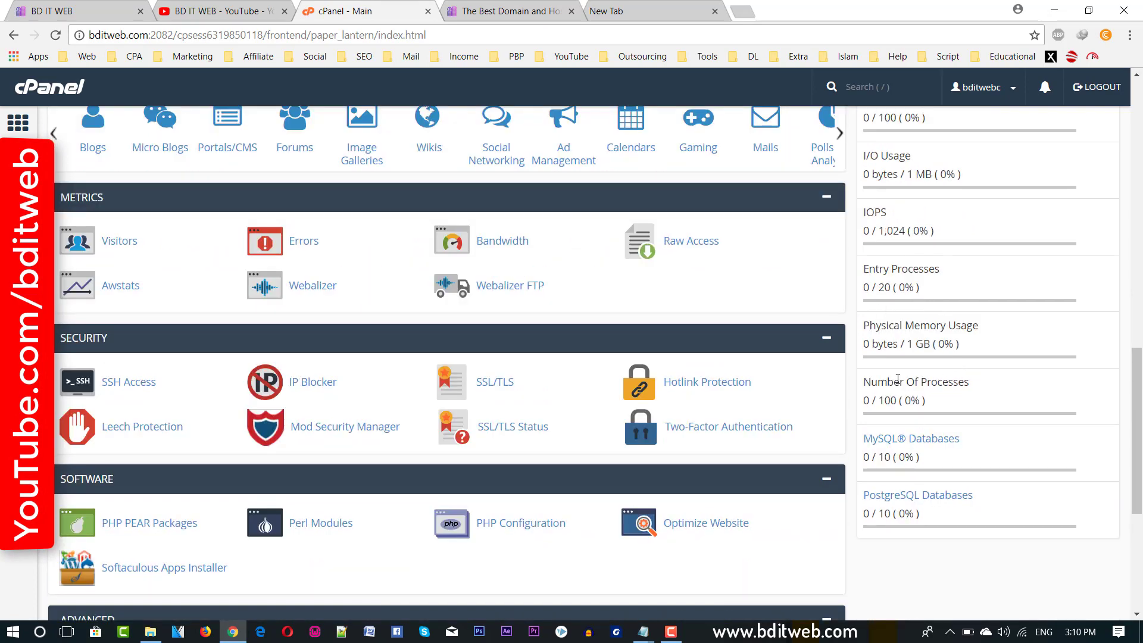
scroll(571, 285, "up", 11)
scroll(351, 416, "down", 6)
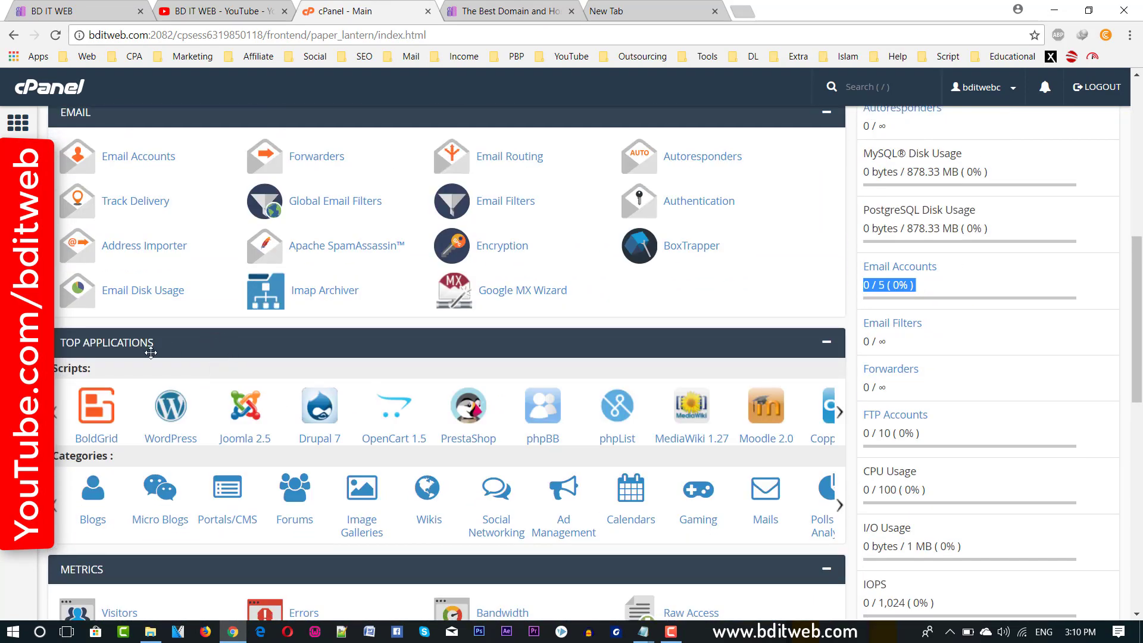
scroll(128, 355, "down", 1)
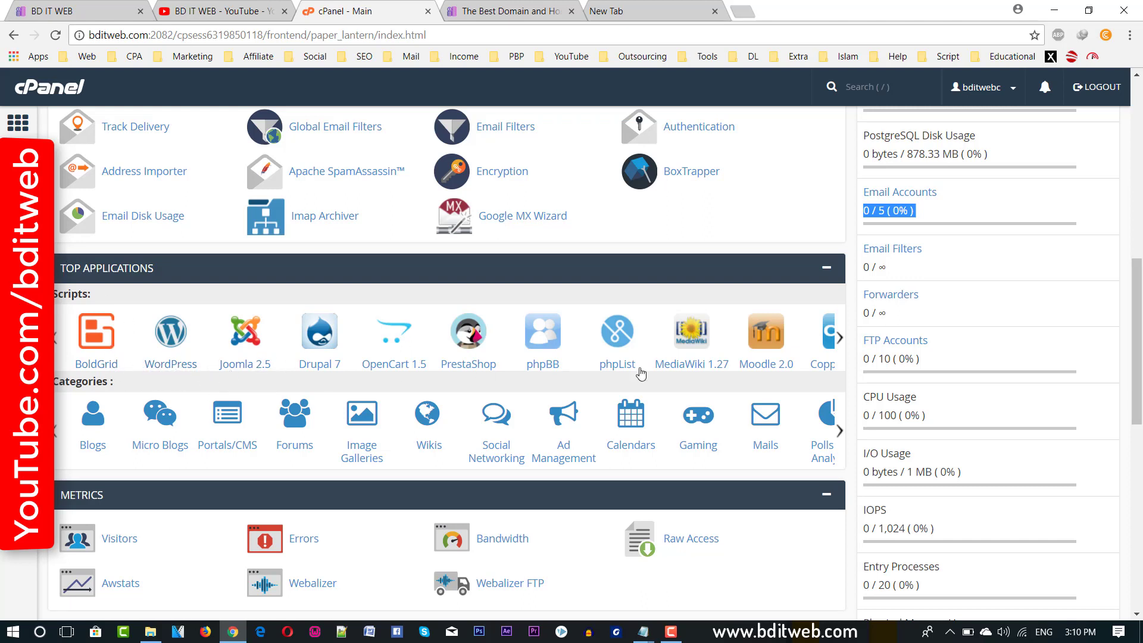
scroll(641, 373, "right", 2)
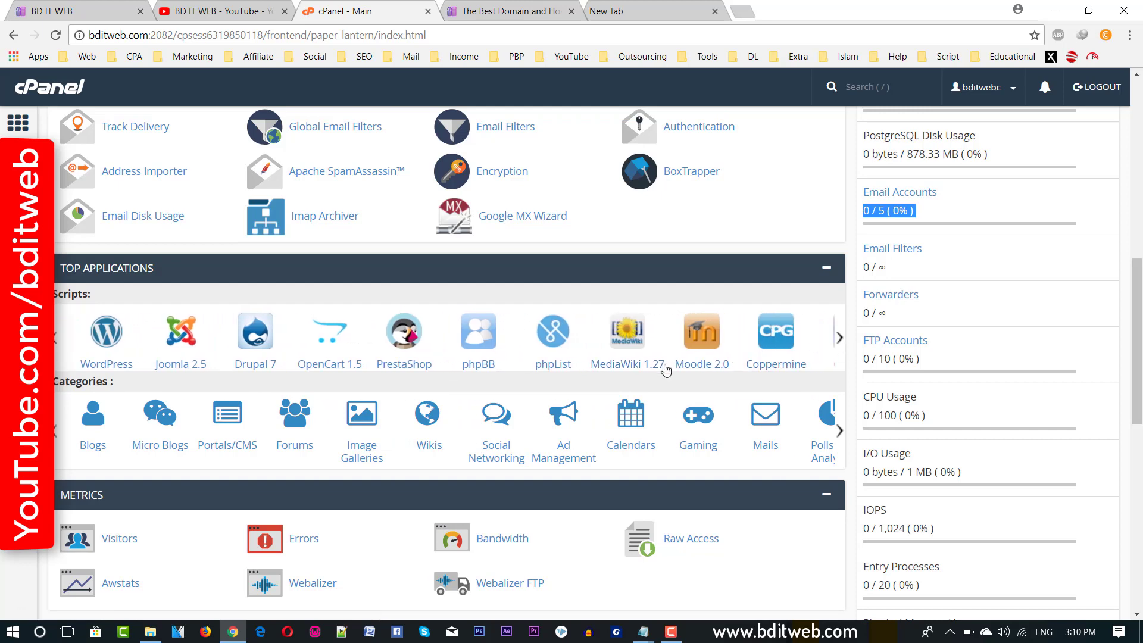
scroll(170, 408, "down", 2)
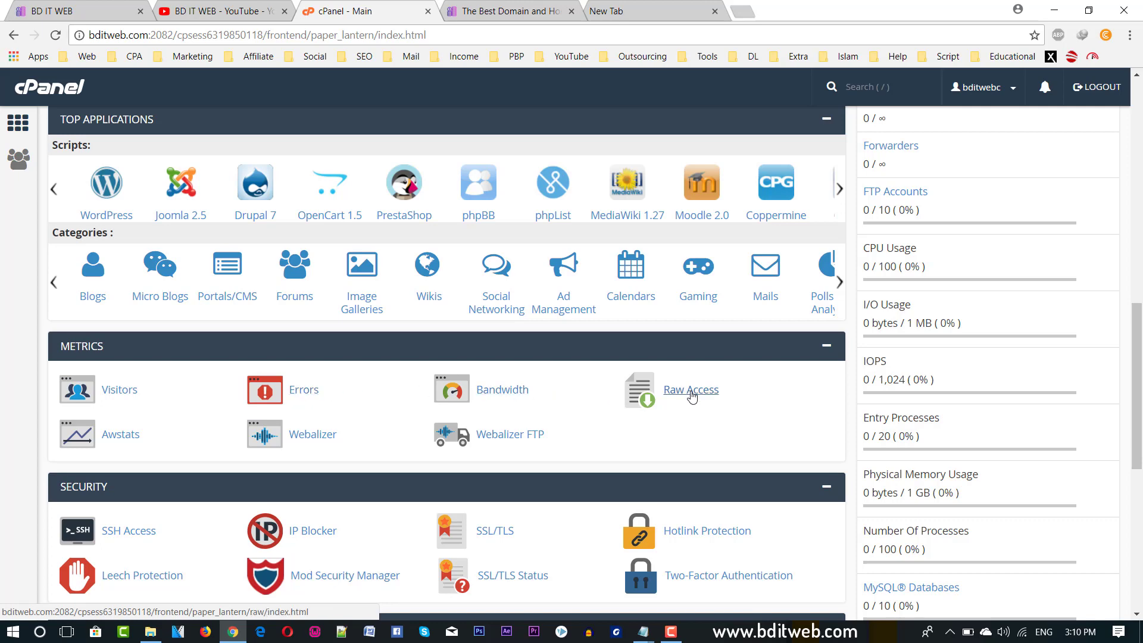
scroll(536, 404, "down", 1)
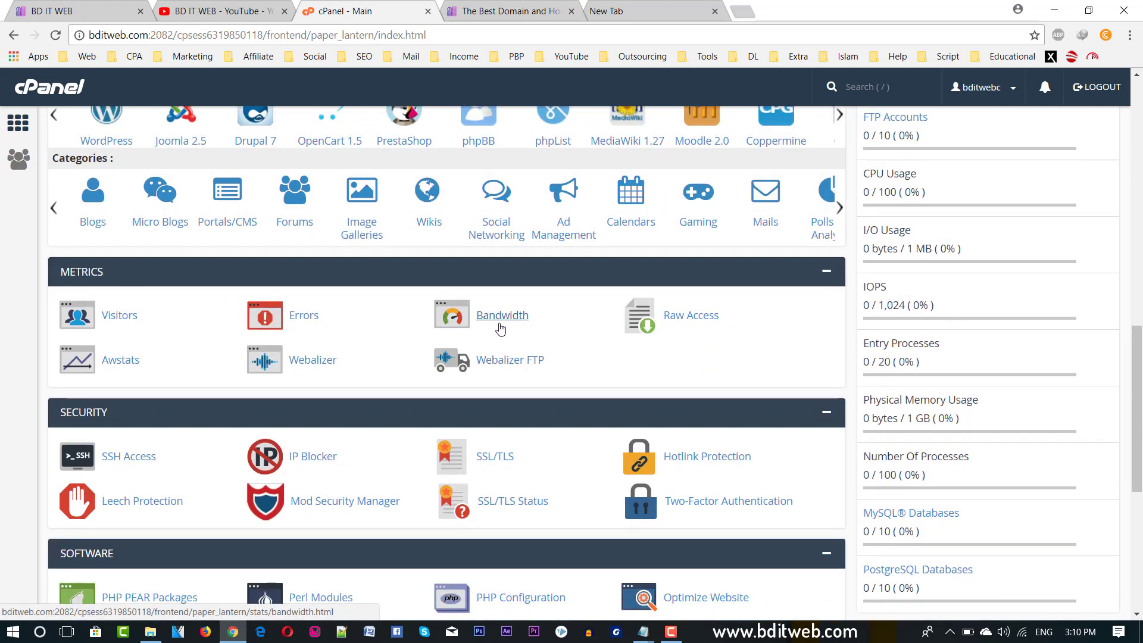
scroll(453, 333, "down", 1)
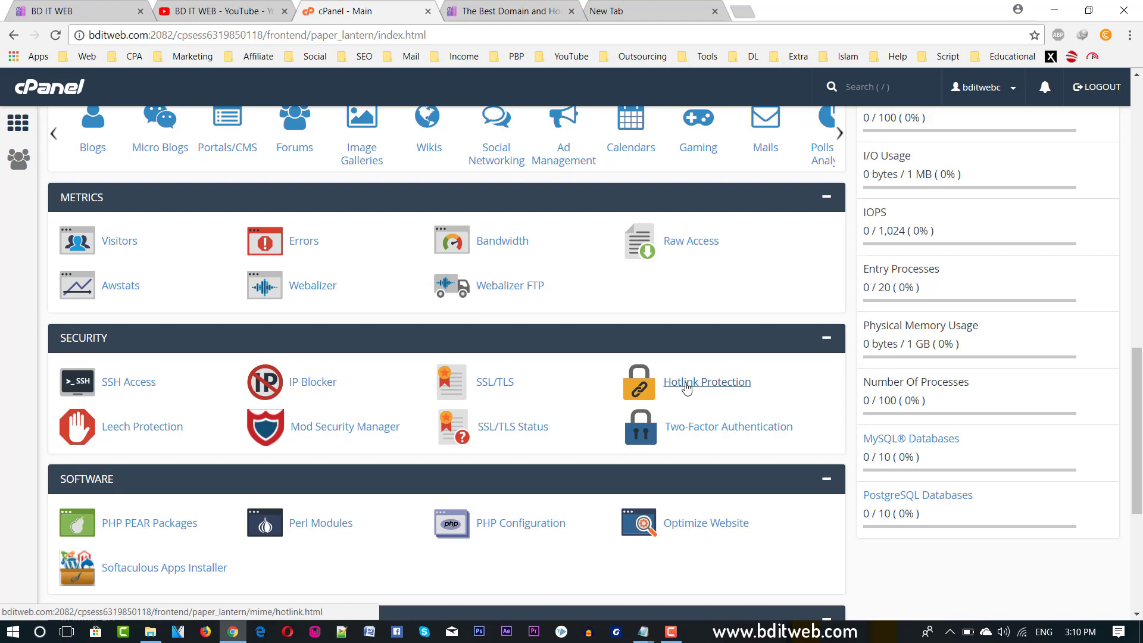
Load bditweb.com/product.png in the new tab, which returns Page Not Found.
left_click(652, 14)
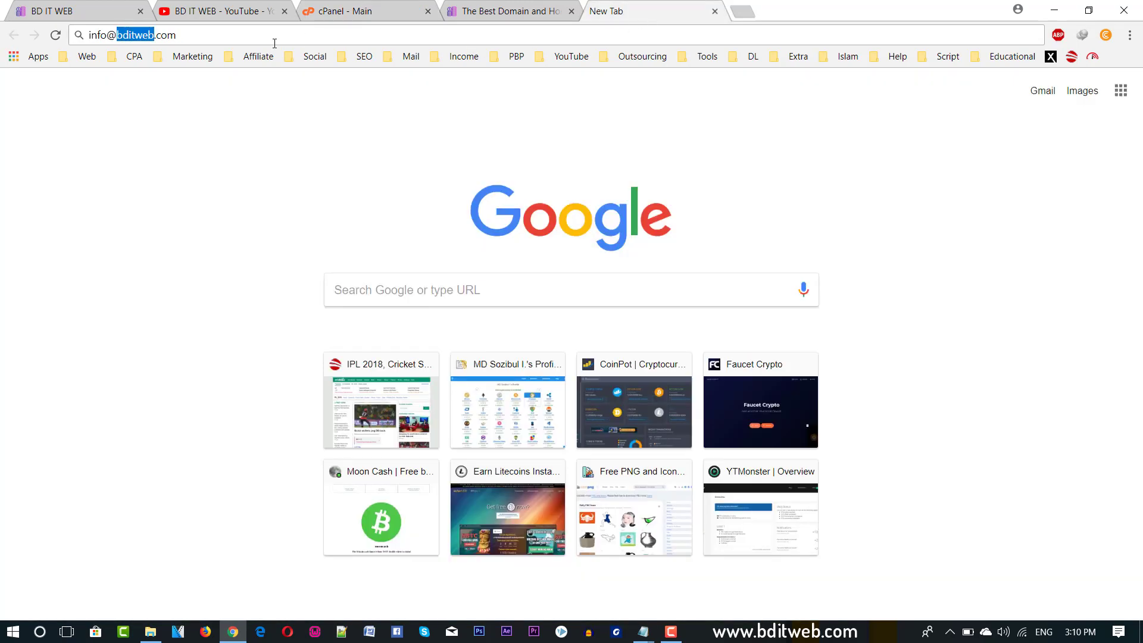
left_click(198, 36)
key("ctrl+a")
type("bditweb.com/product")
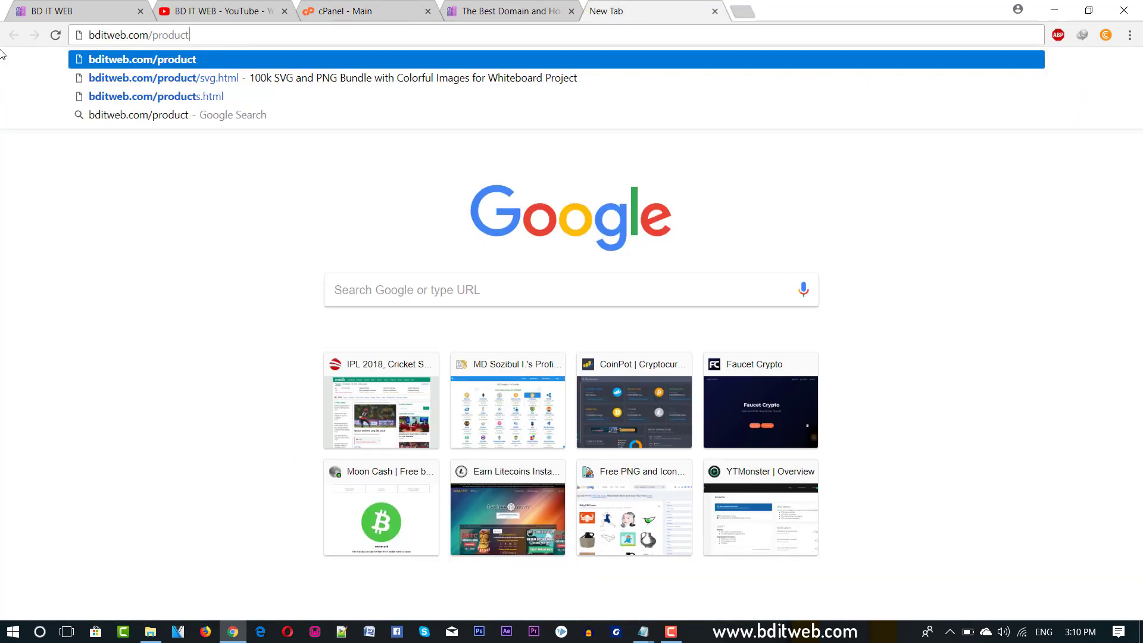
type(".png")
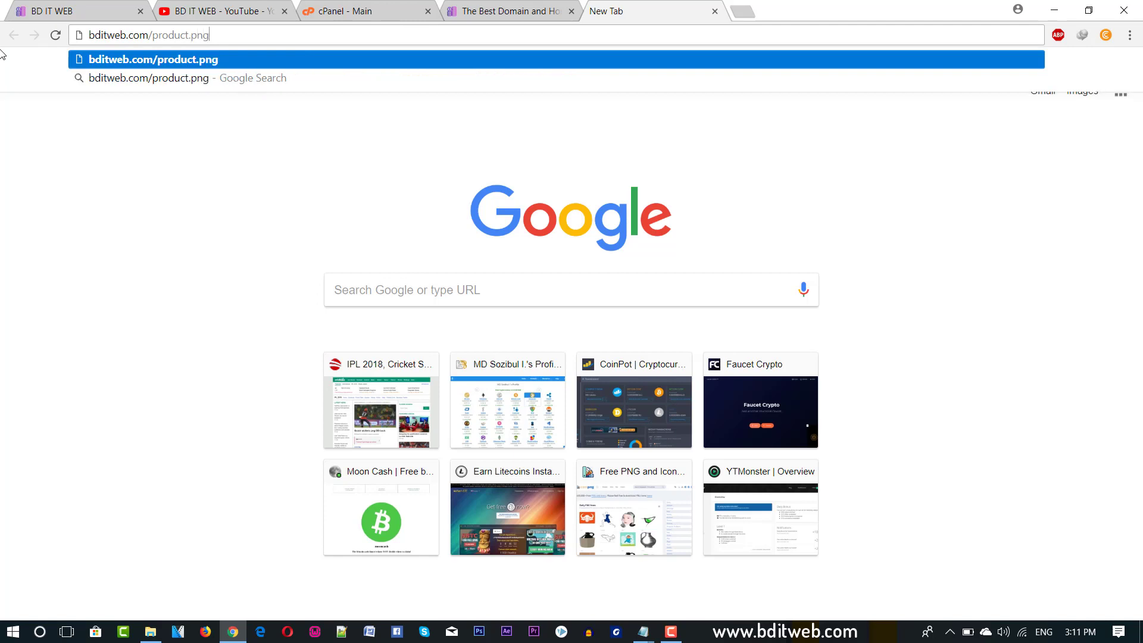
key("Return")
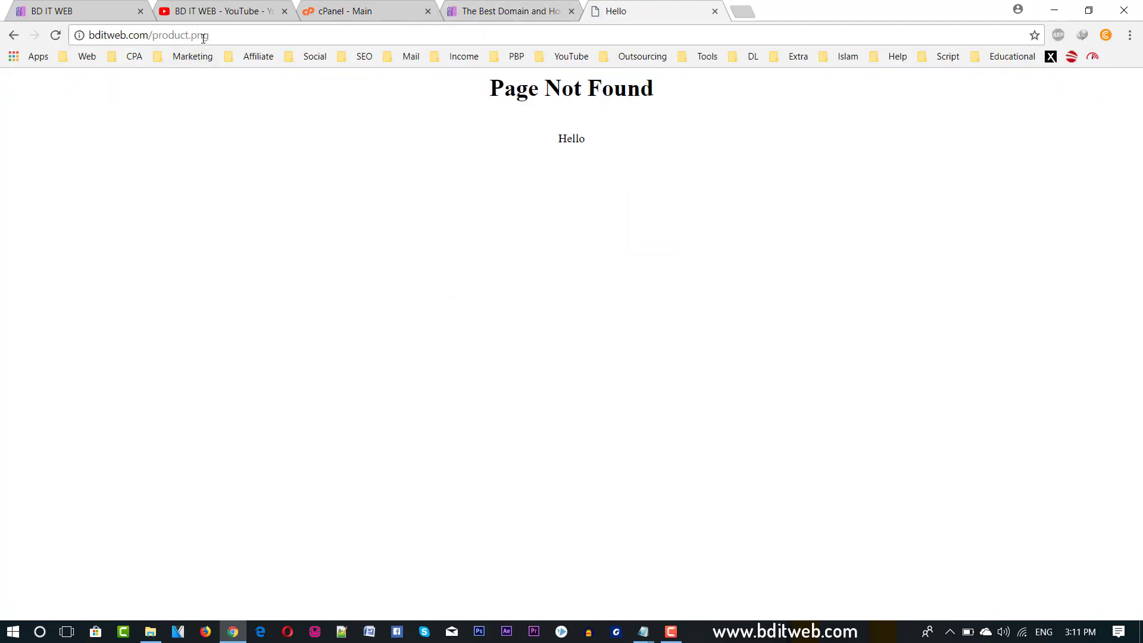
left_click_drag(193, 36, 221, 35)
left_click(514, 13)
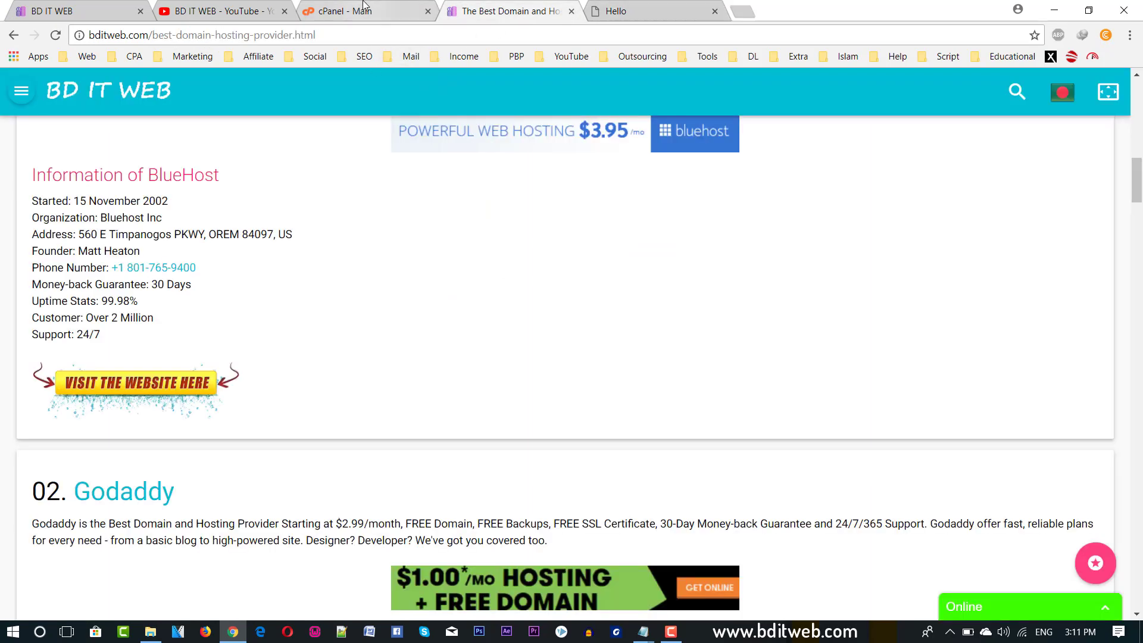
left_click(365, 8)
left_click(658, 8)
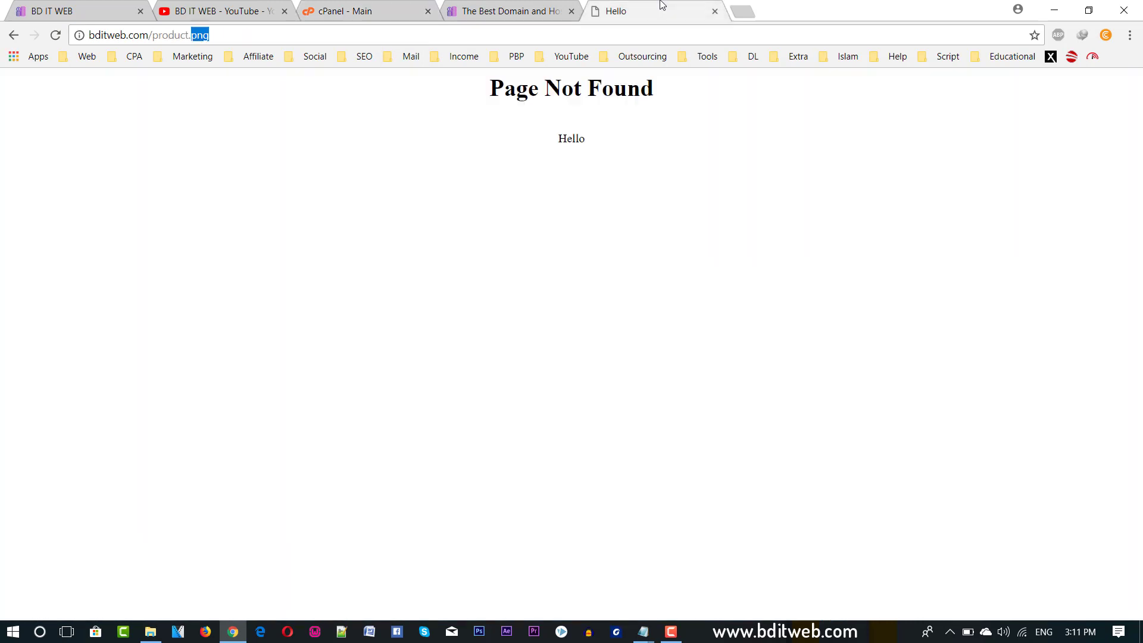
Type mp3 at the end of the product.png address, then go back to the cPanel dashboard.
left_click(169, 34)
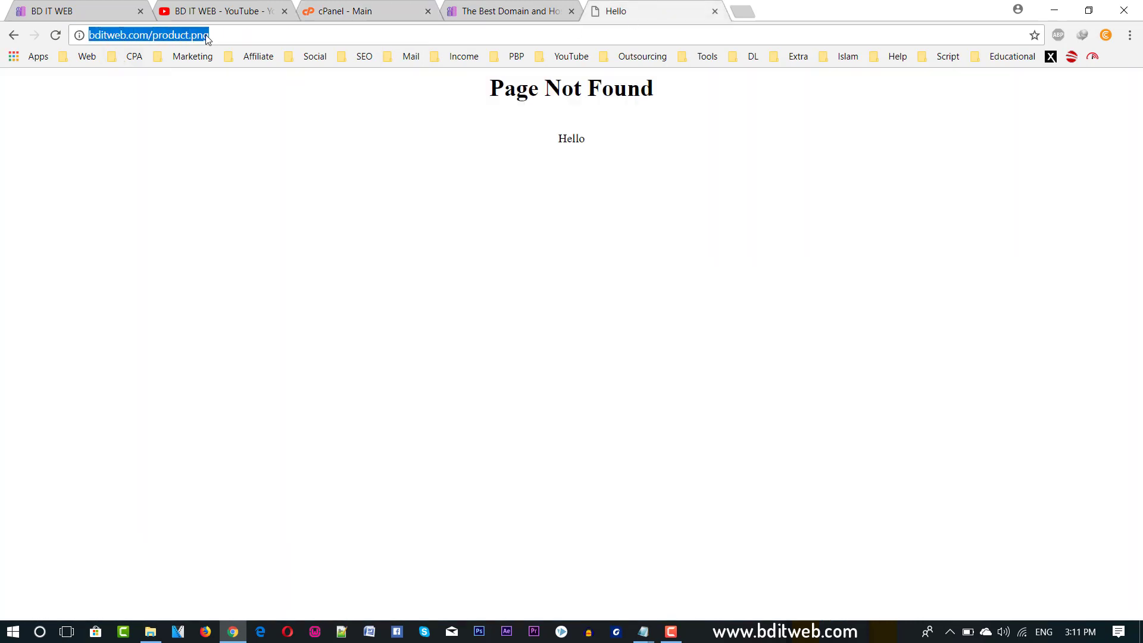
double_click(182, 35)
triple_click(222, 40)
left_click(207, 36)
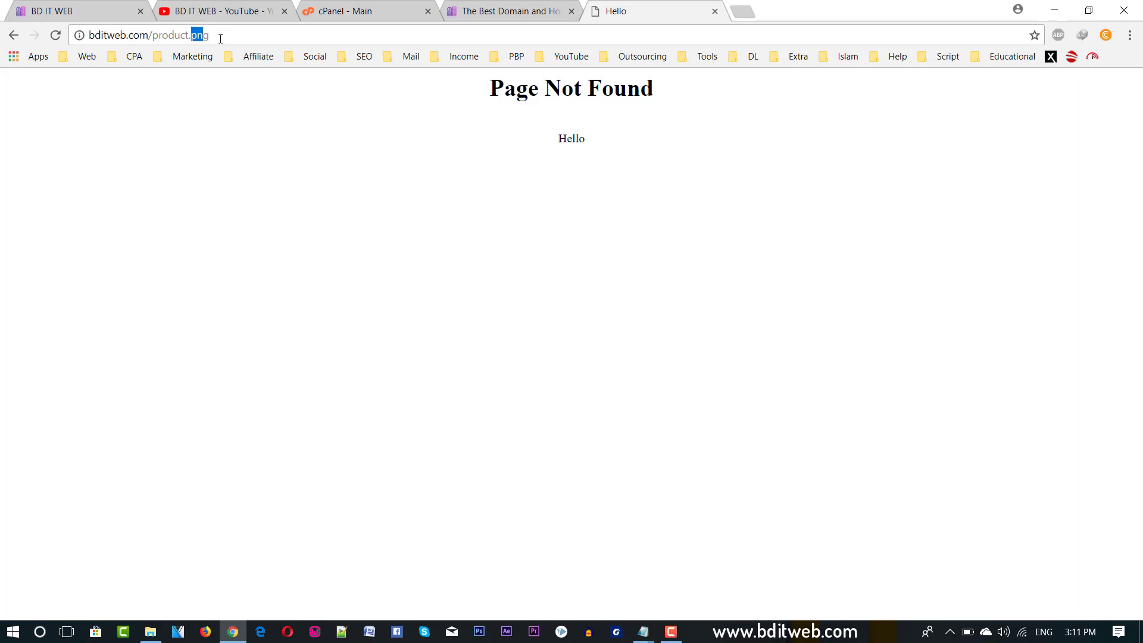
type("mp")
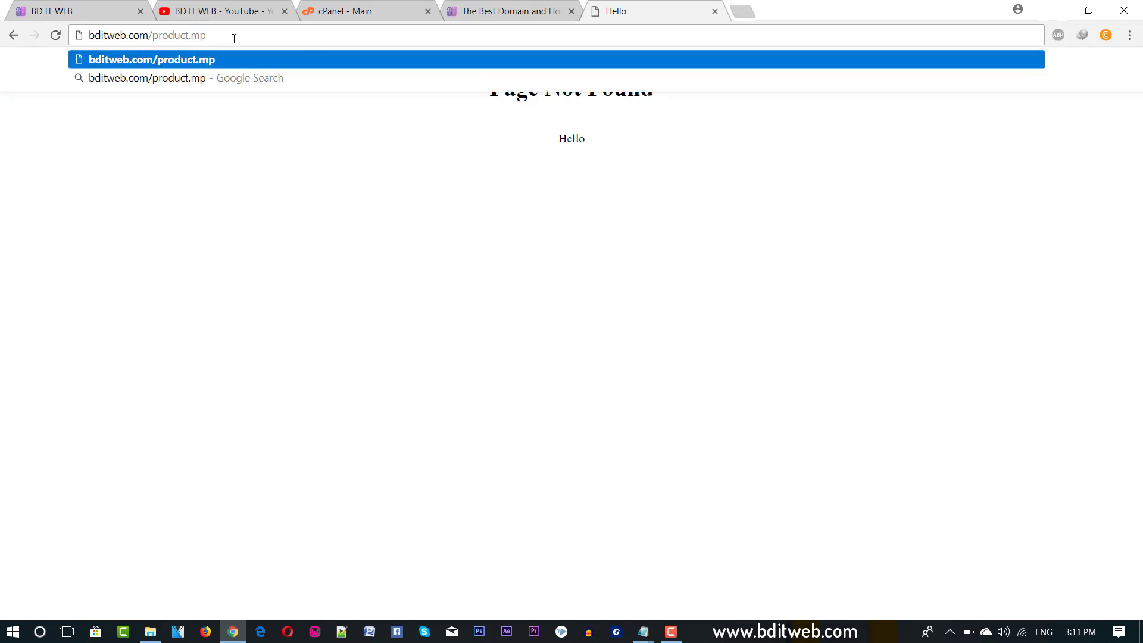
type("3")
left_click(337, 9)
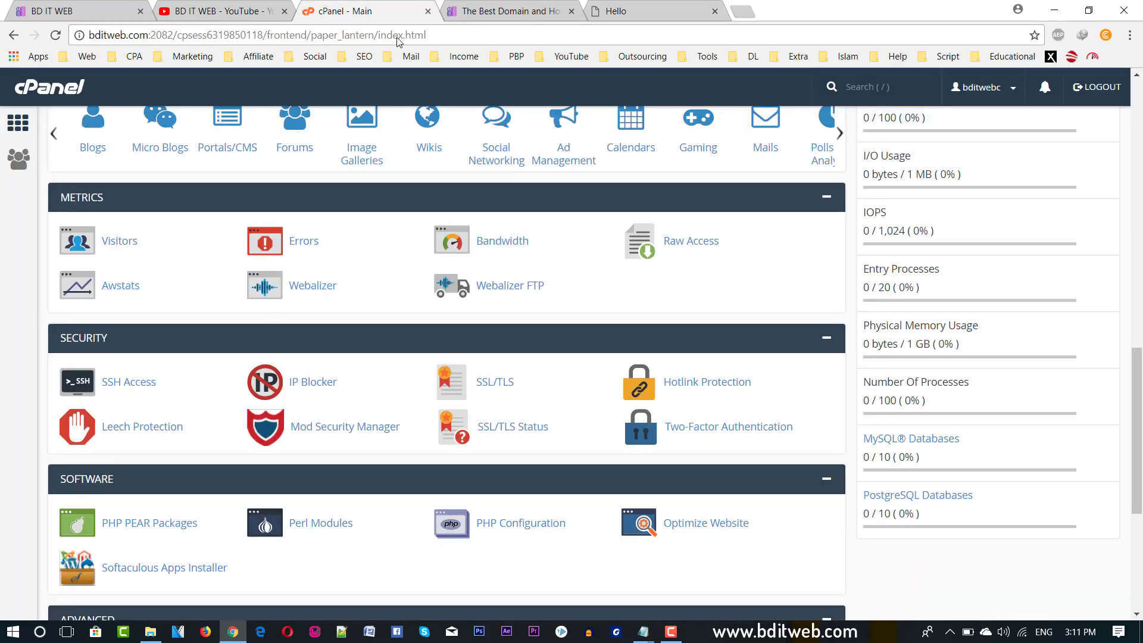
Scroll past the Advanced tools and open Password & Security under Preferences.
scroll(732, 393, "down", 1)
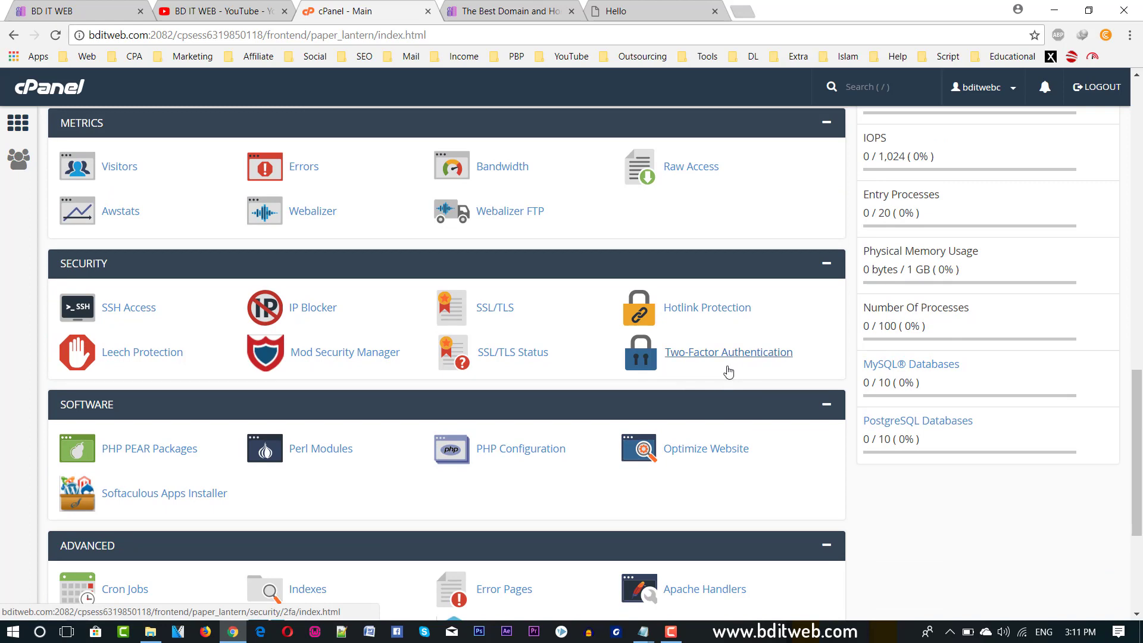
scroll(746, 363, "down", 2)
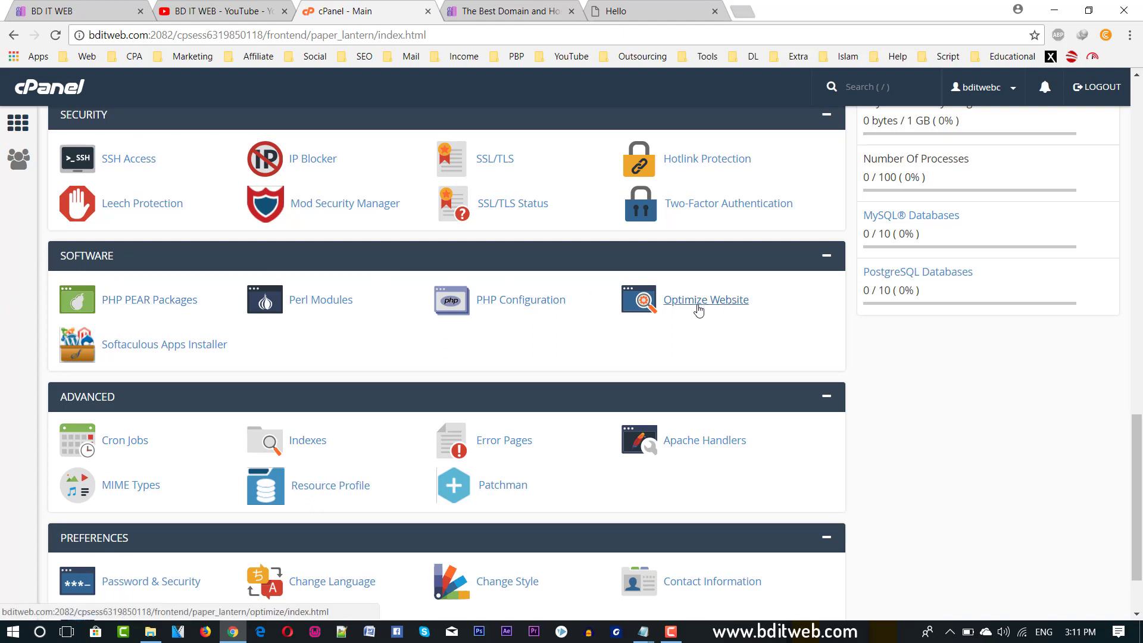
scroll(205, 384, "down", 2)
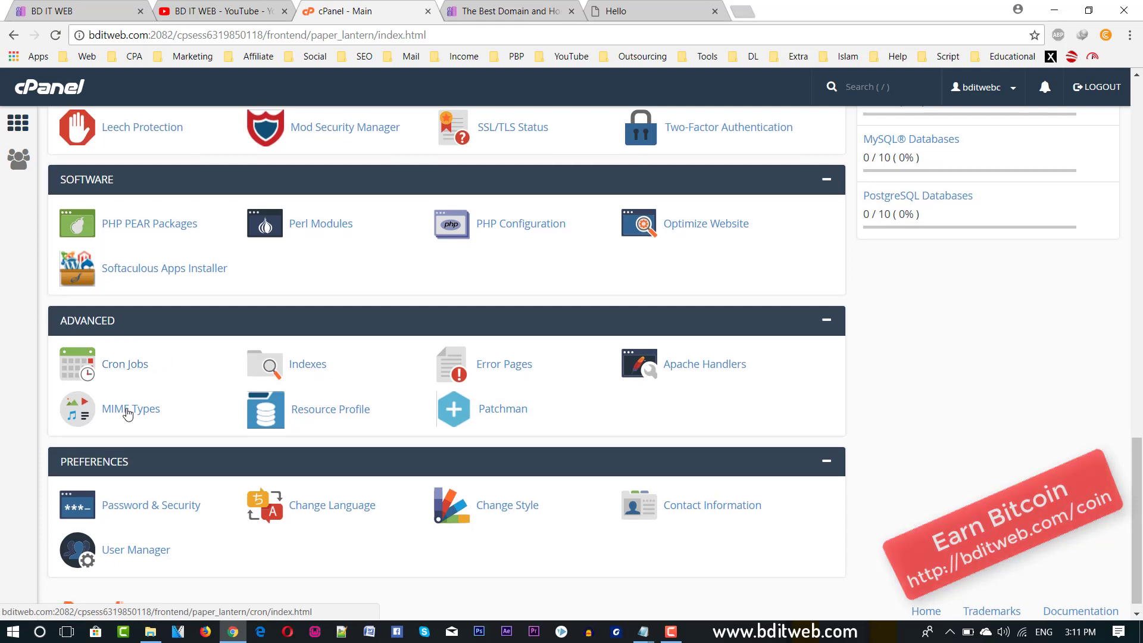
scroll(260, 431, "down", 1)
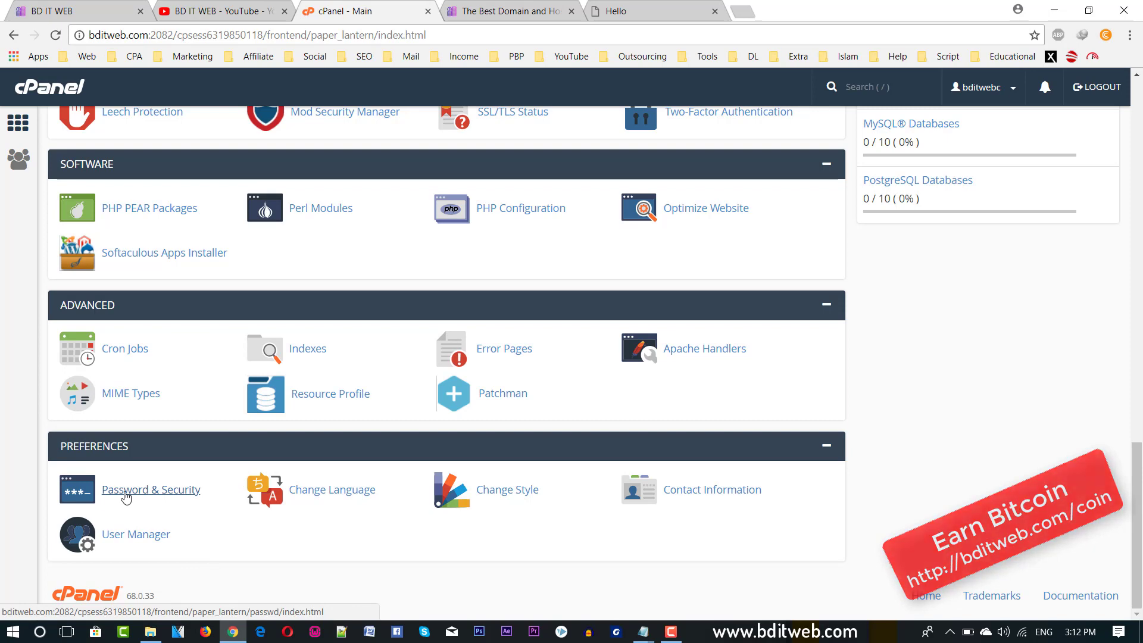
left_click(163, 499)
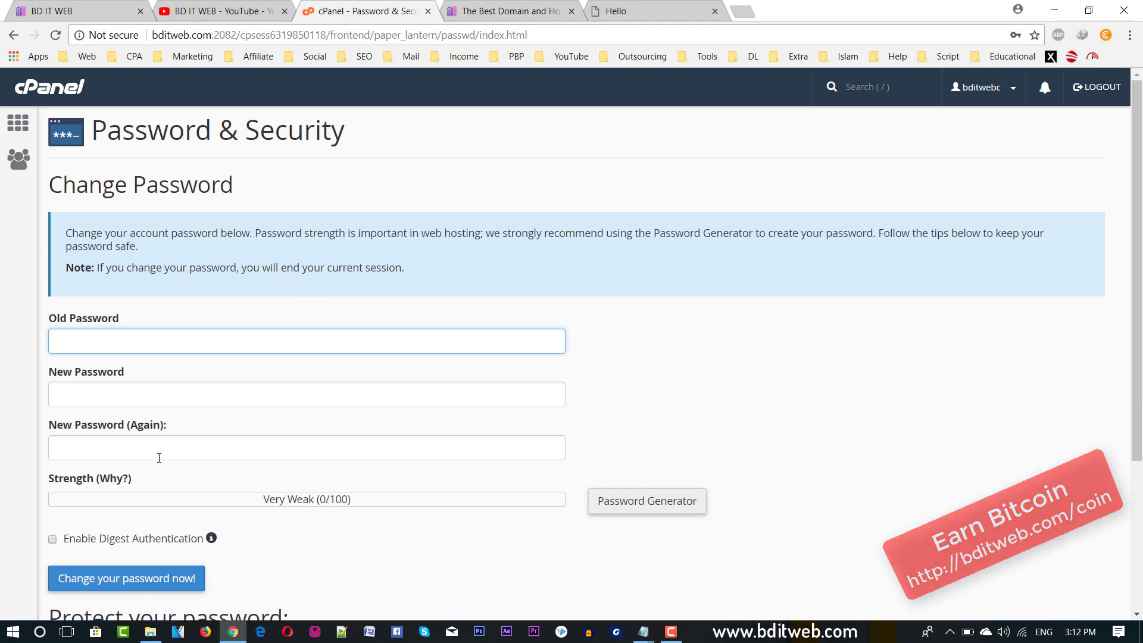
Leave the Change Password fields blank and return to the cPanel home dashboard.
scroll(266, 444, "down", 2)
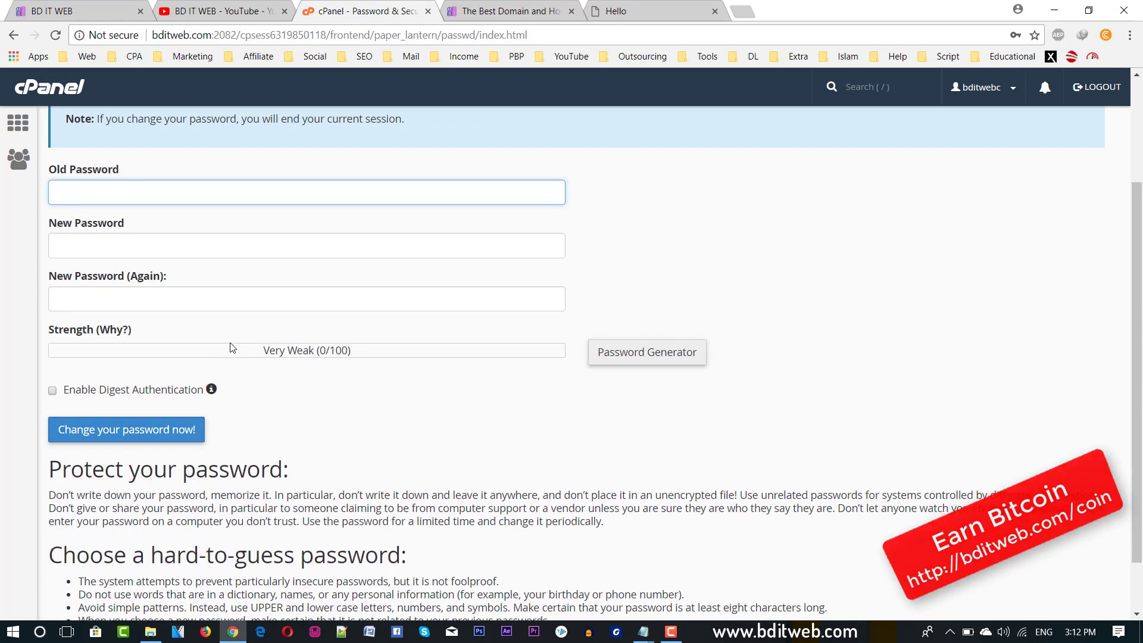
left_click(221, 306)
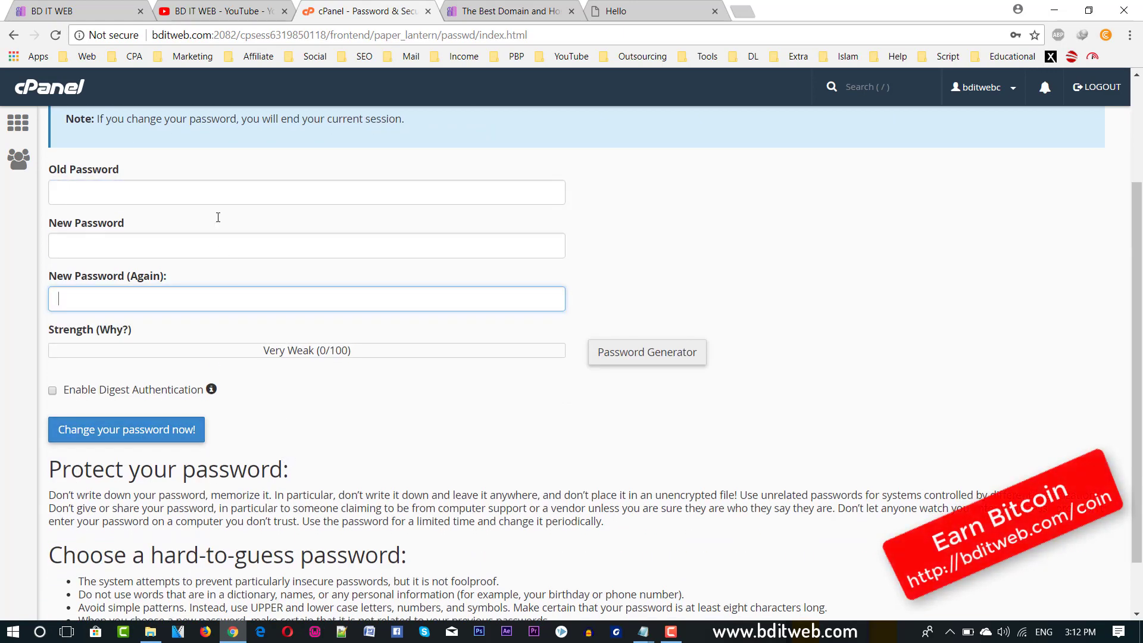
scroll(216, 217, "up", 2)
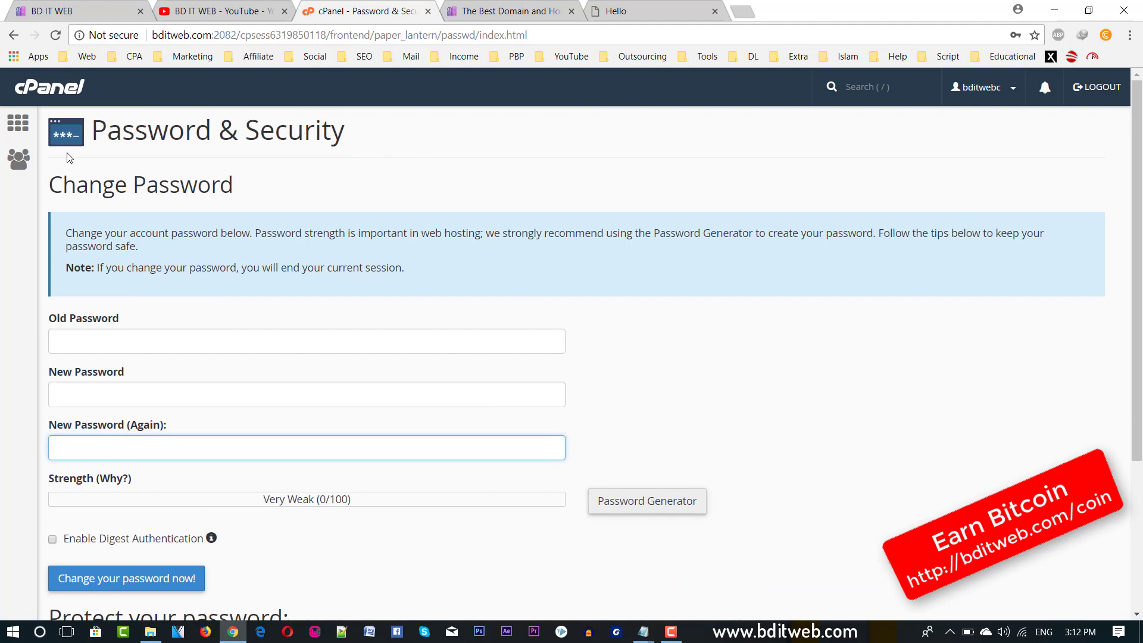
left_click(18, 124)
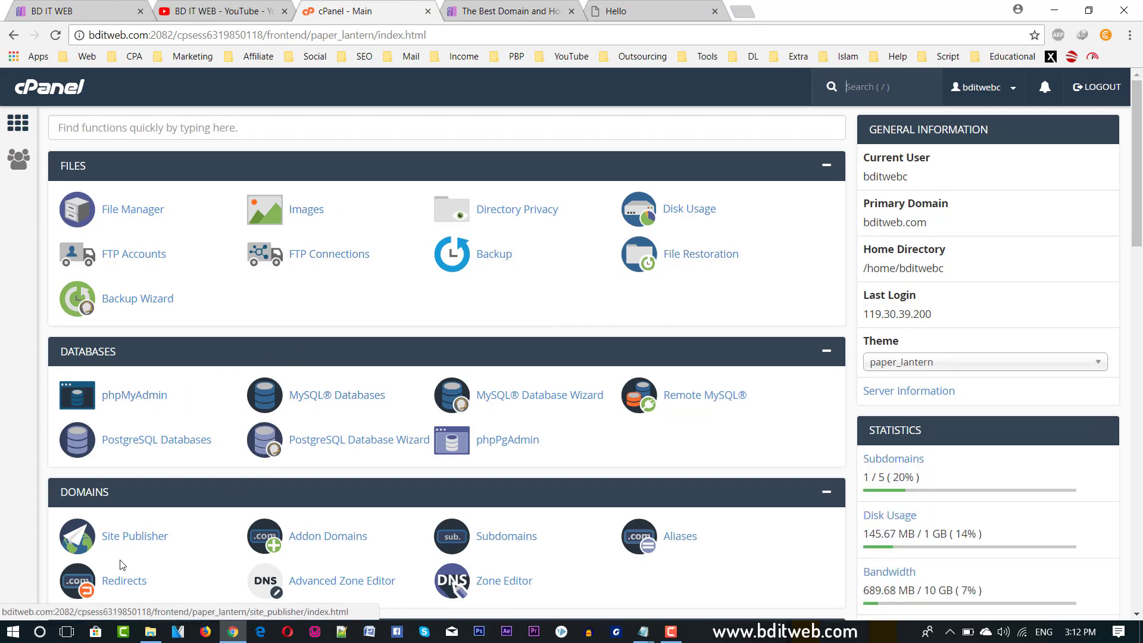
scroll(344, 423, "down", 5)
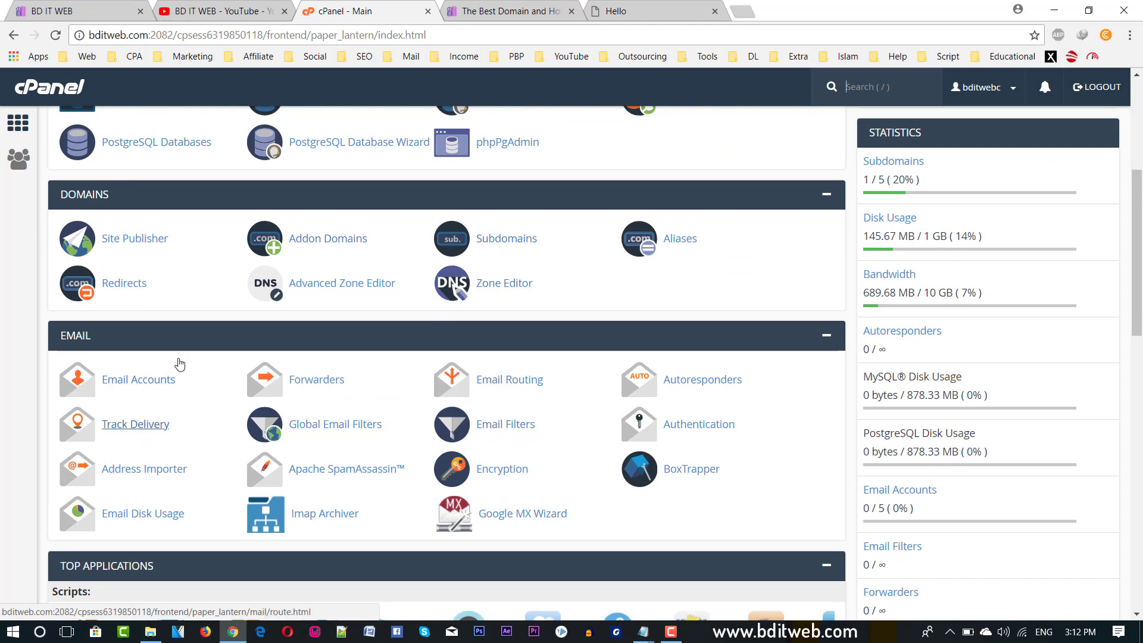
scroll(230, 316, "down", 3)
scroll(189, 480, "down", 8)
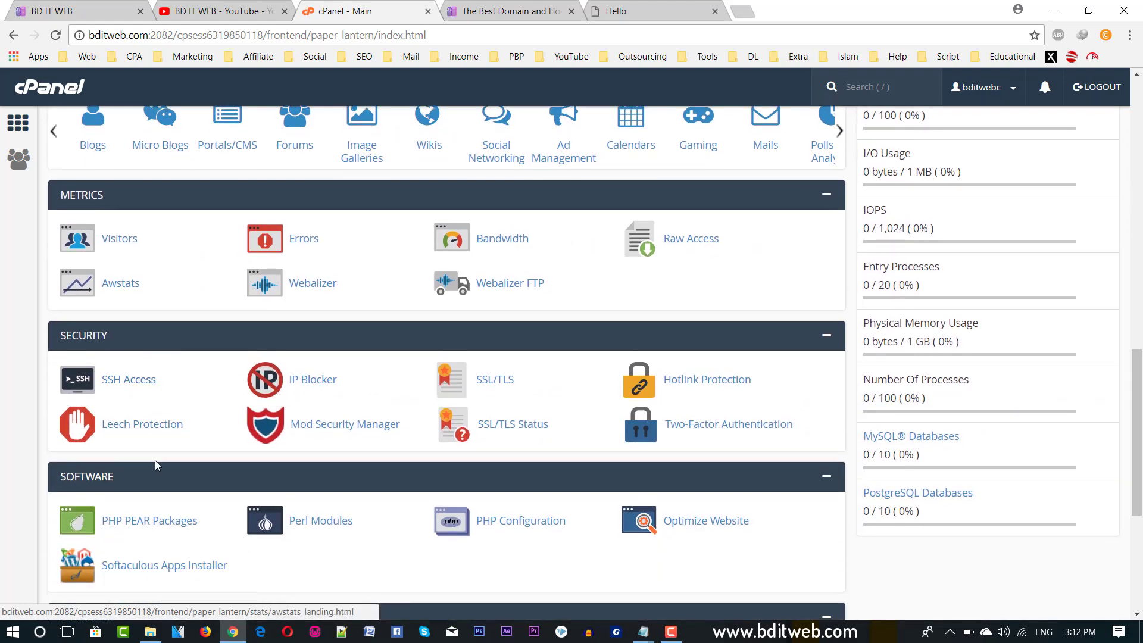
scroll(115, 374, "down", 5)
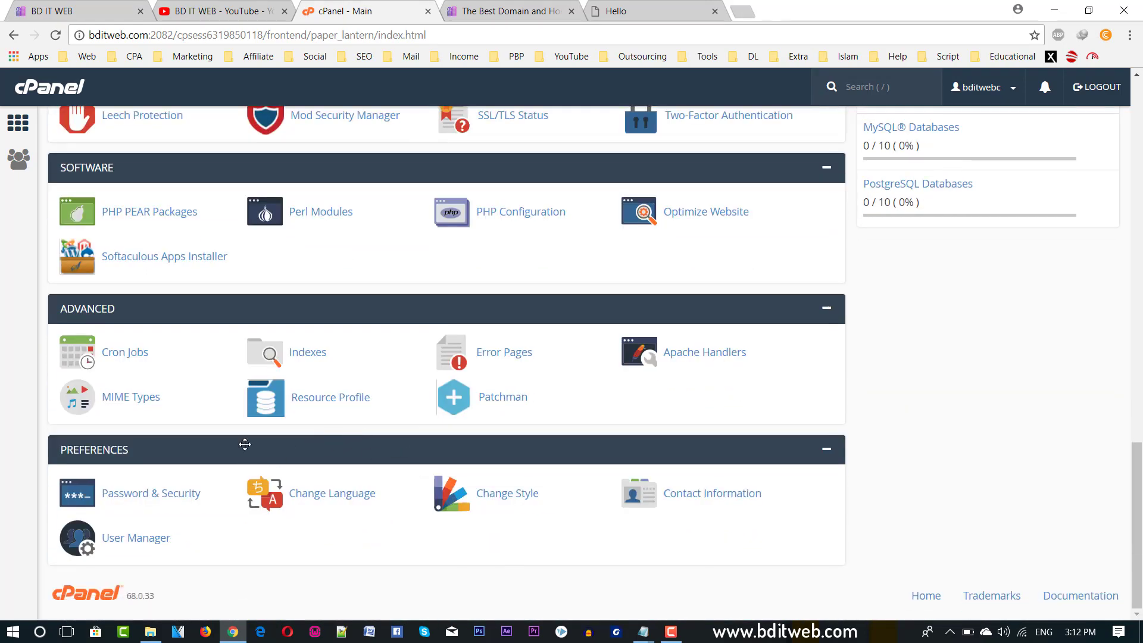
scroll(245, 444, "up", 20)
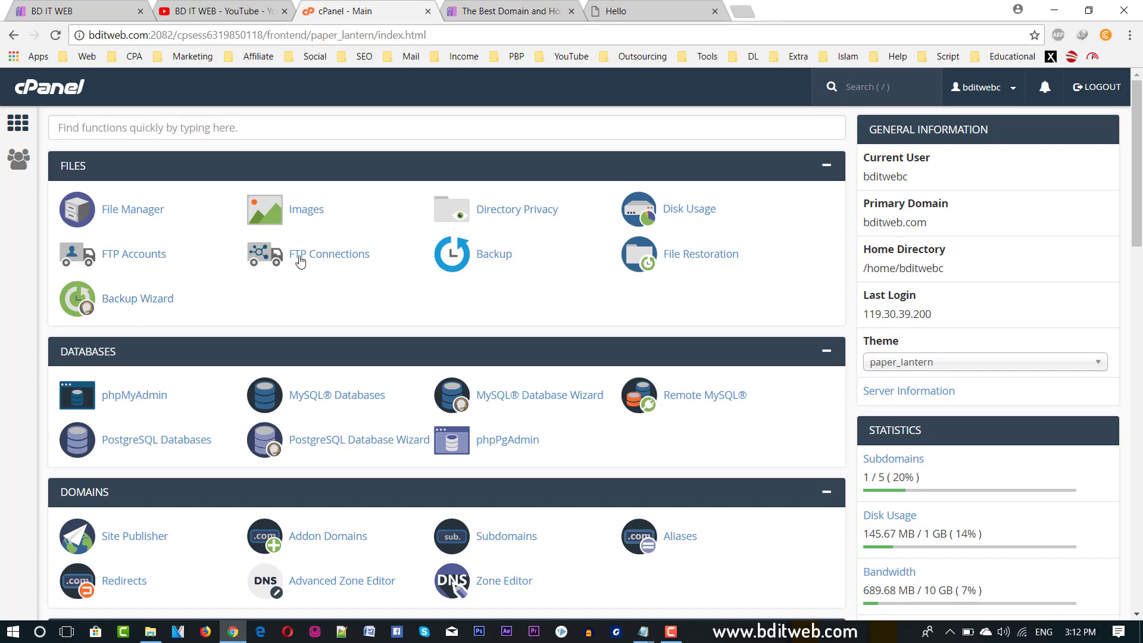